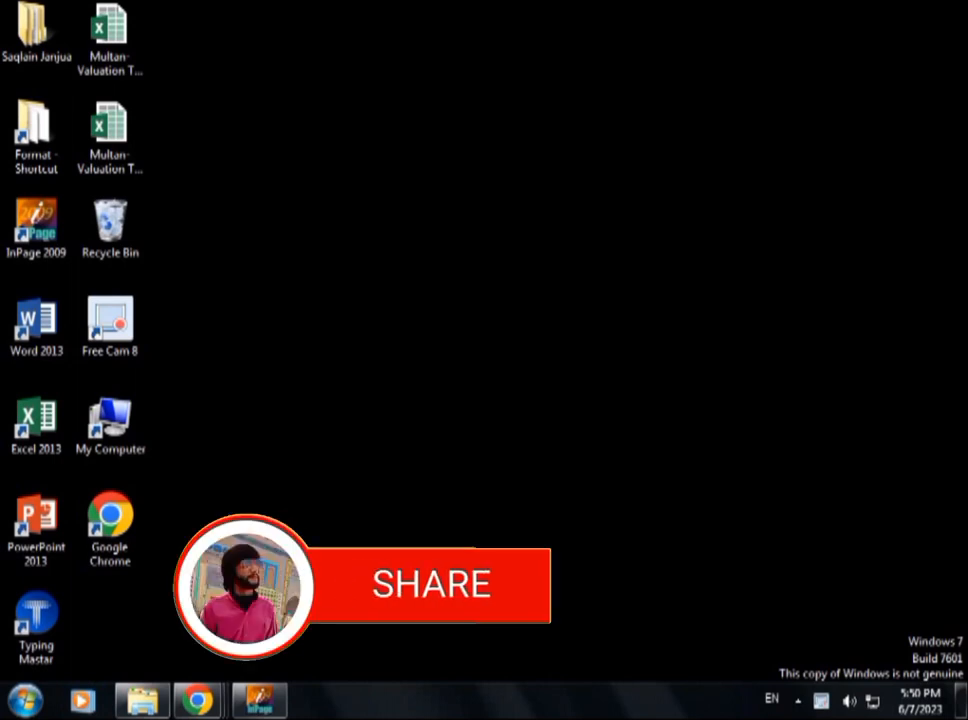
Switch to the open InPage document and send the black rounded rectangle to the back.
click(257, 703)
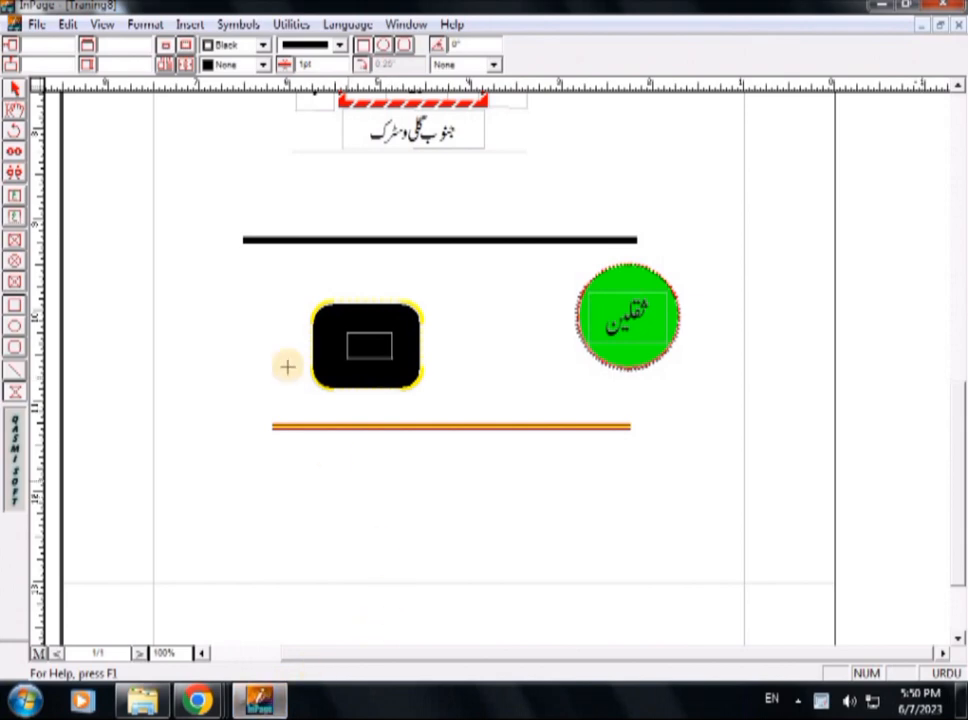
click(7, 60)
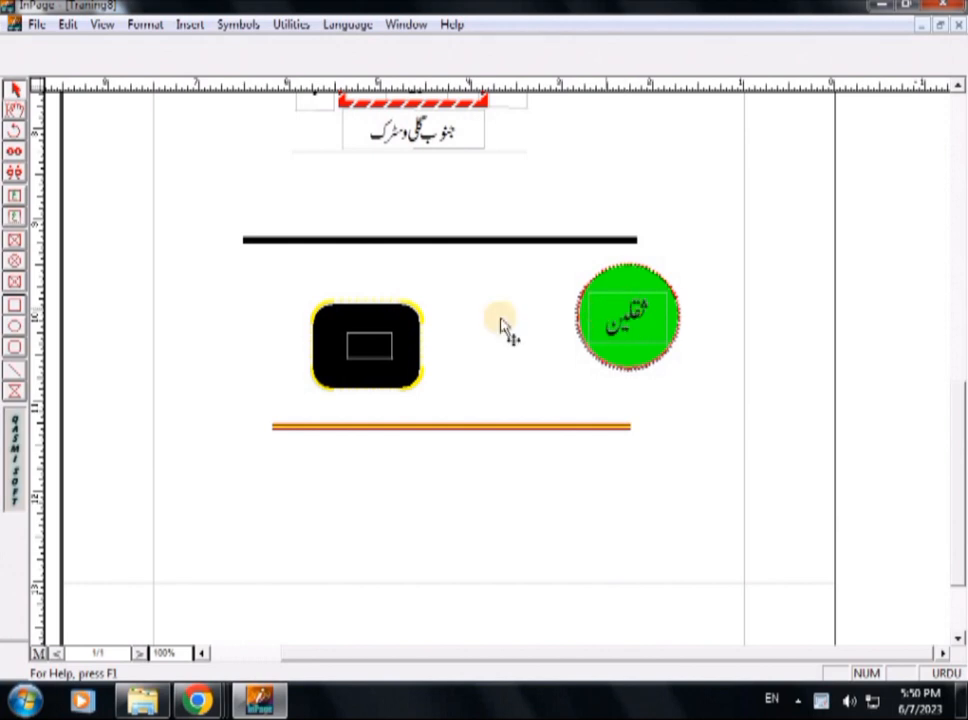
click(387, 345)
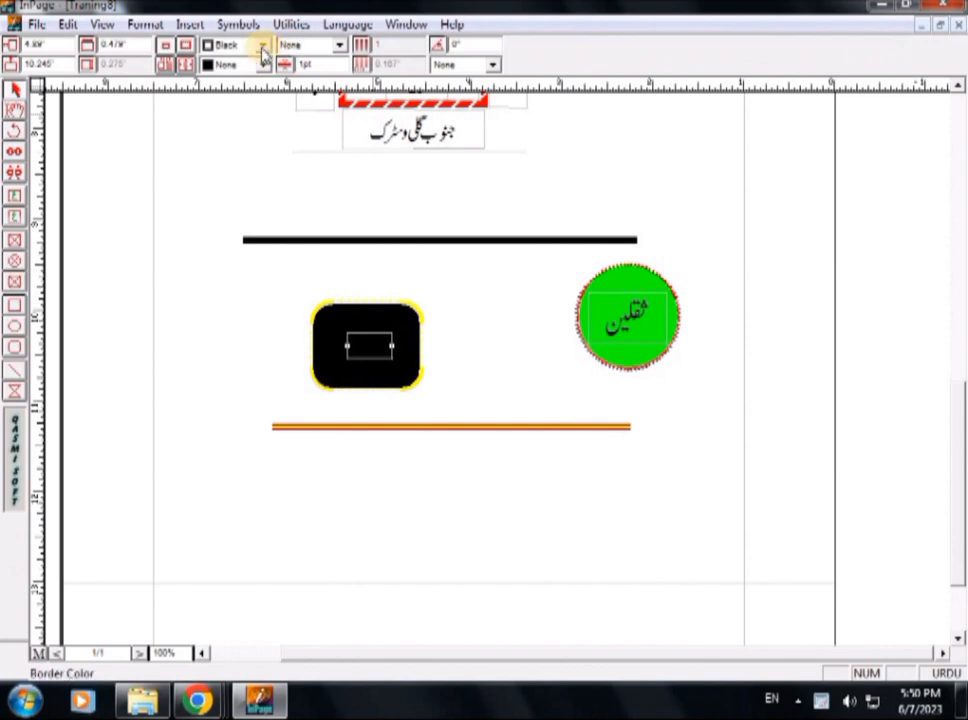
click(352, 320)
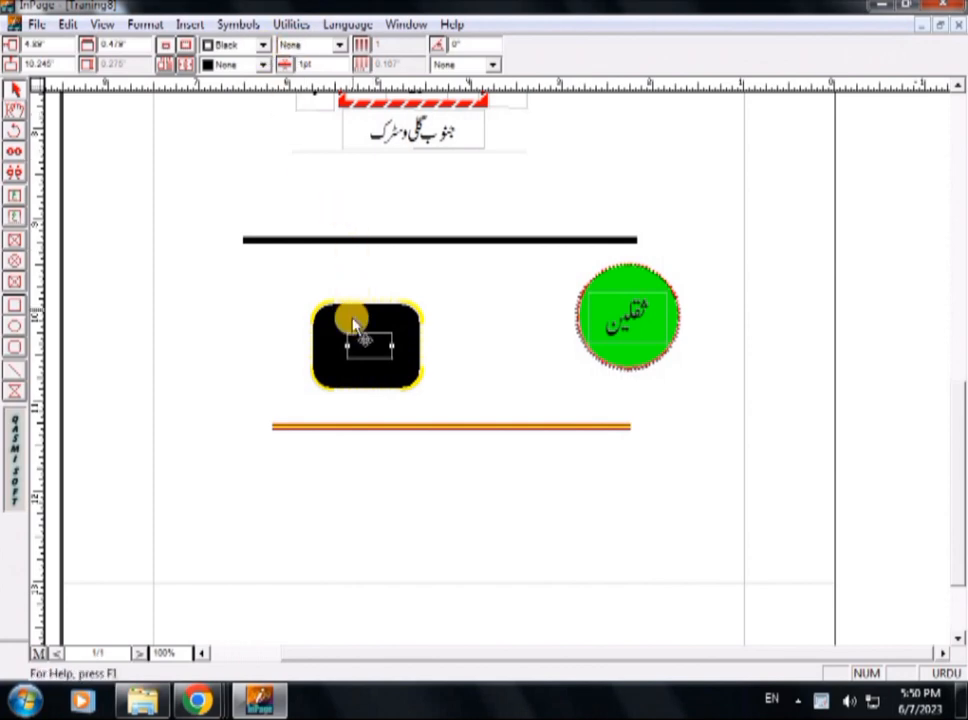
right_click(352, 320)
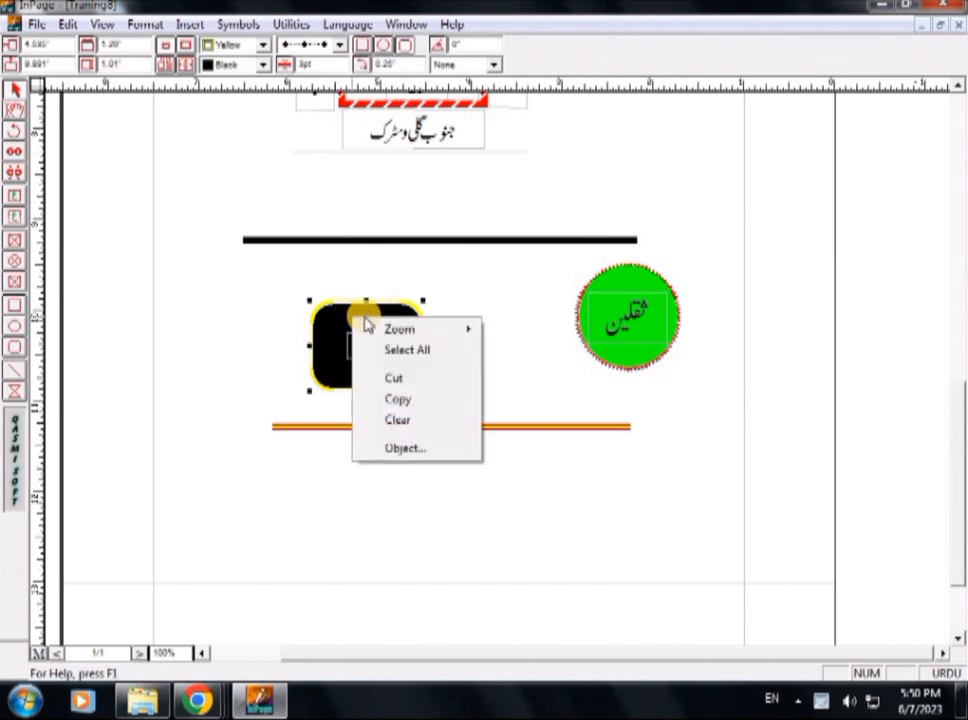
click(344, 320)
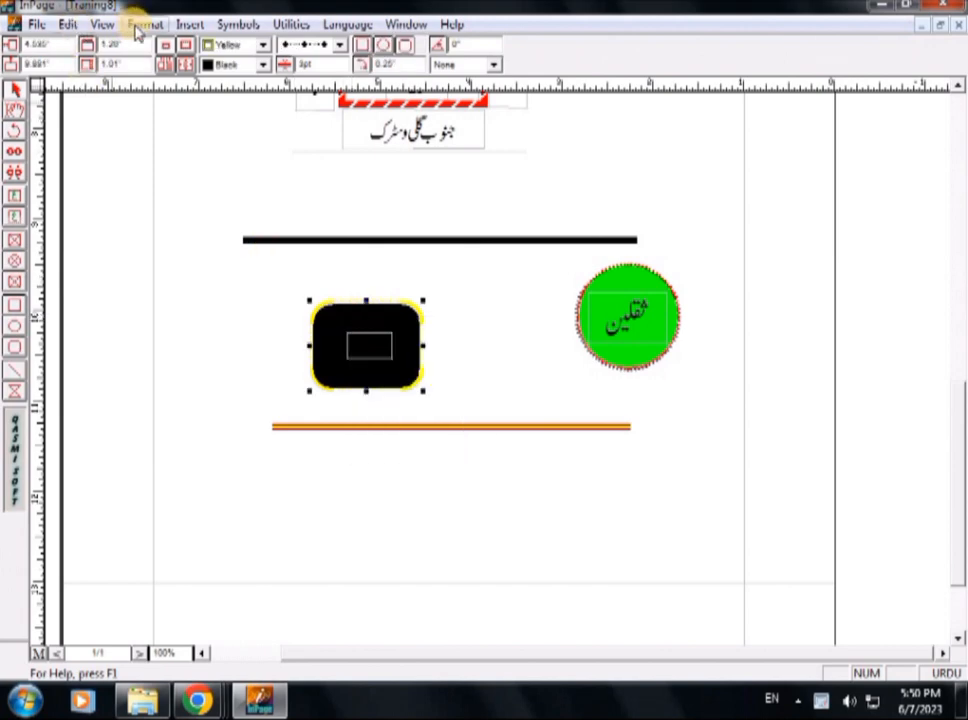
click(67, 24)
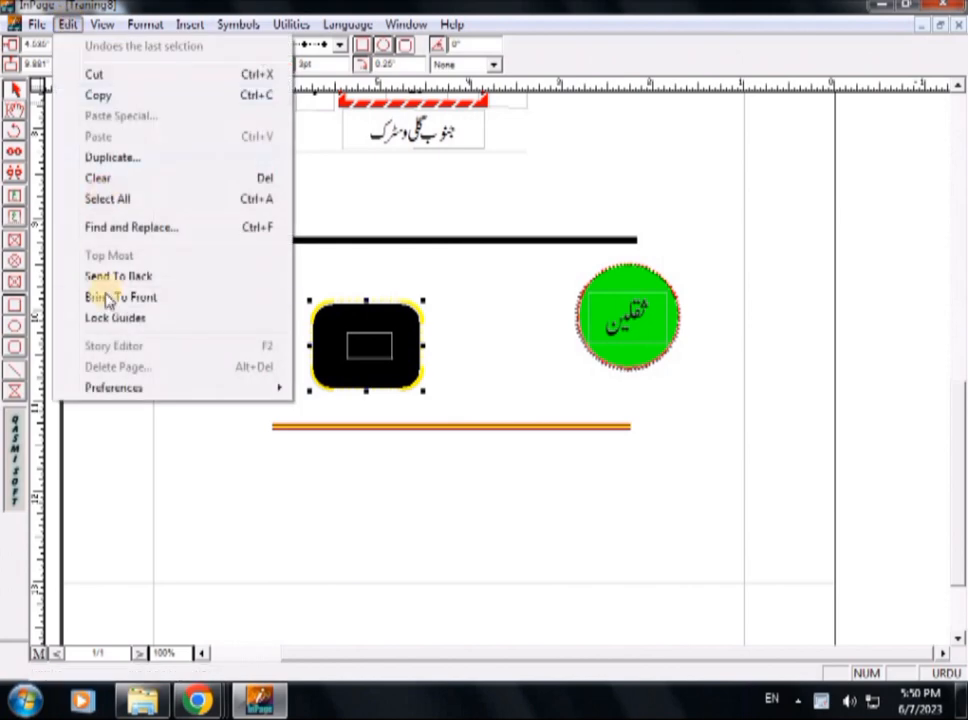
click(108, 275)
Bring the small text box inside the black rounded rectangle to the front.
click(356, 361)
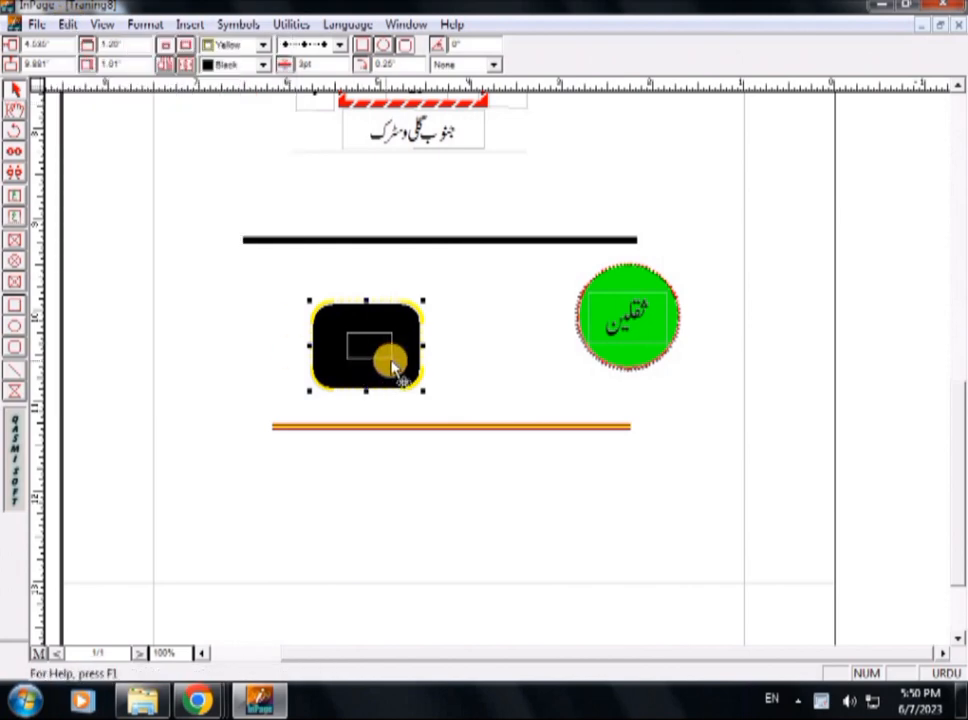
click(378, 345)
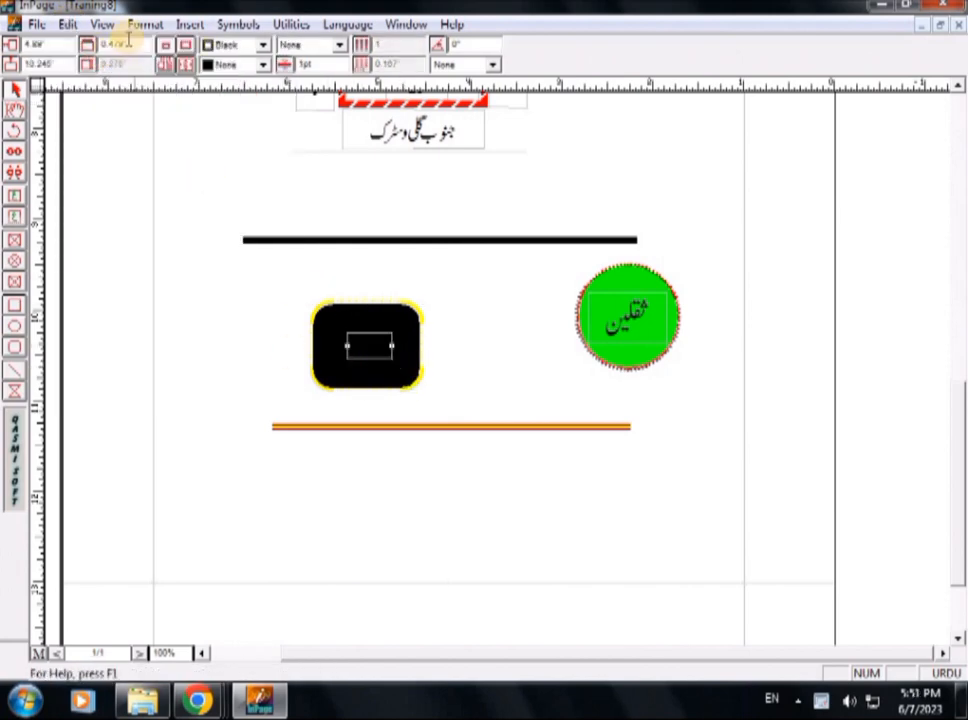
click(67, 24)
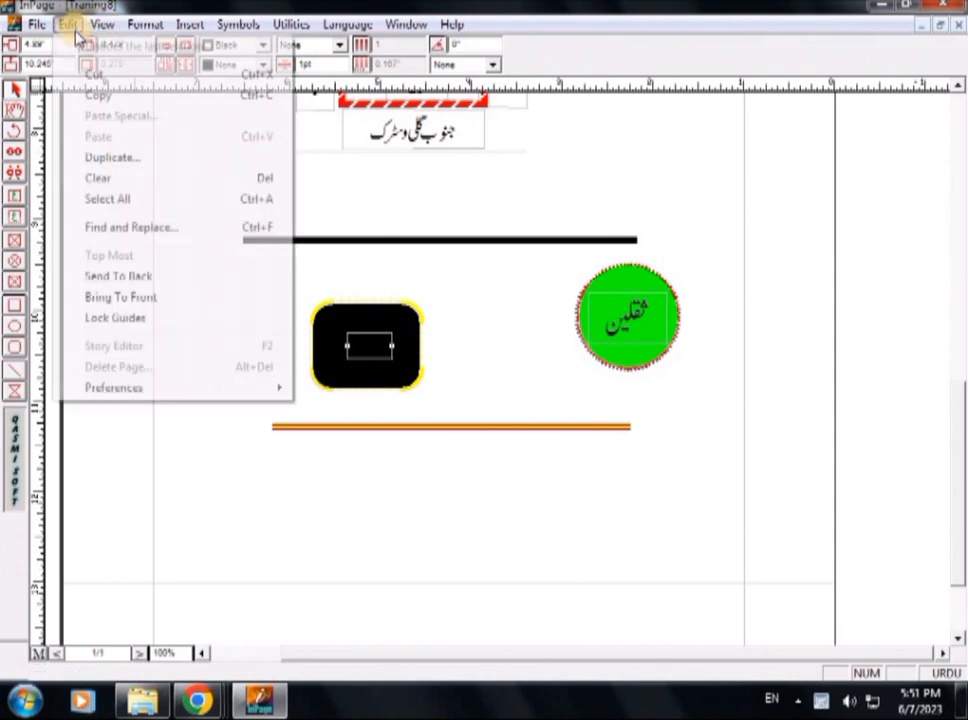
click(122, 298)
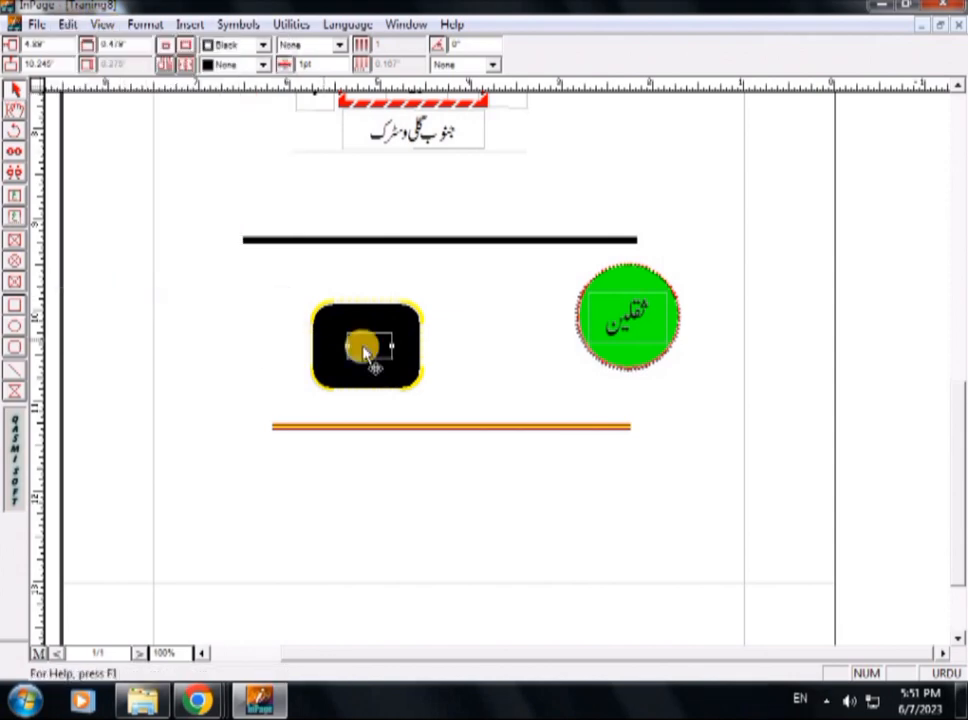
Delete both horizontal lines, the black rounded rectangle, the green circle and their text boxes together.
click(486, 322)
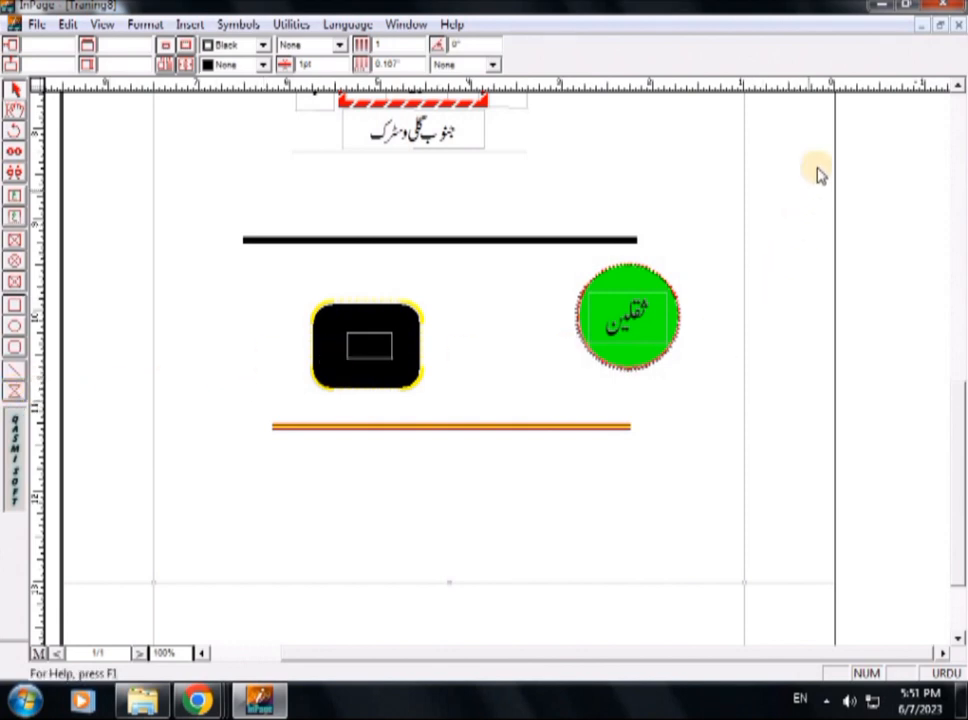
drag(822, 155, 120, 540)
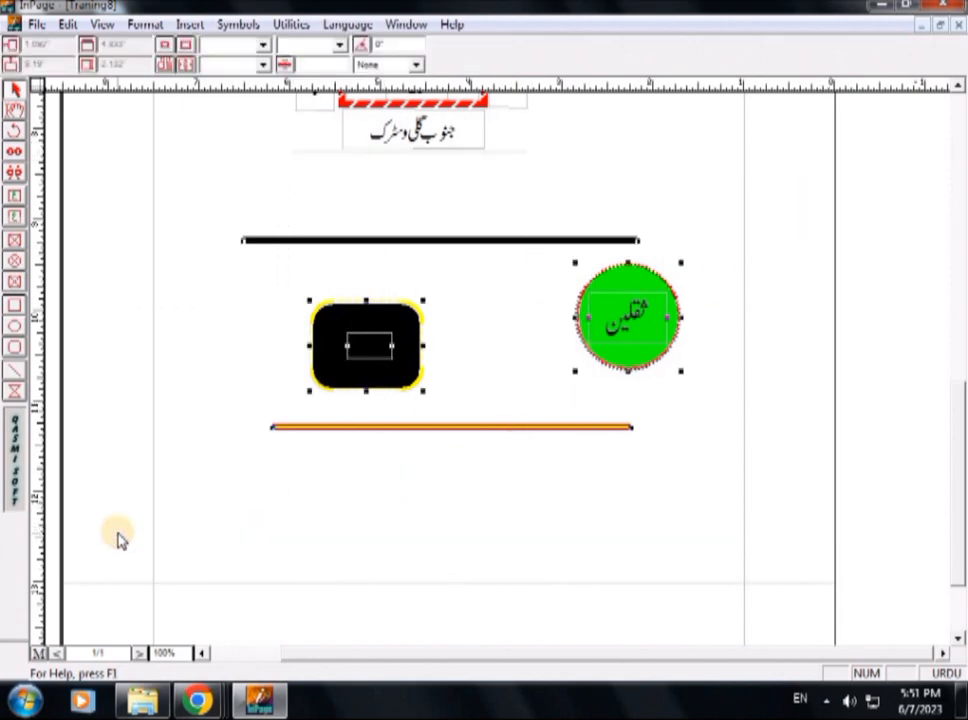
key(Delete)
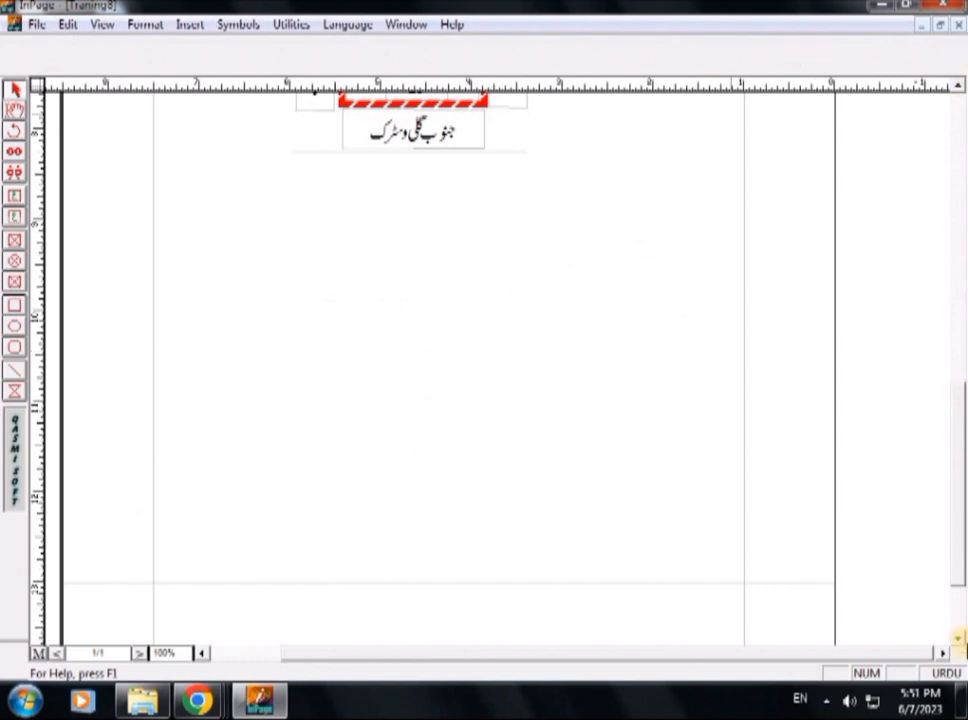
Draw a four-cornered polygon about 1.2" tall, spanning the two vertical margin guides in the blank lower part of the page.
click(958, 640)
click(958, 640)
click(955, 636)
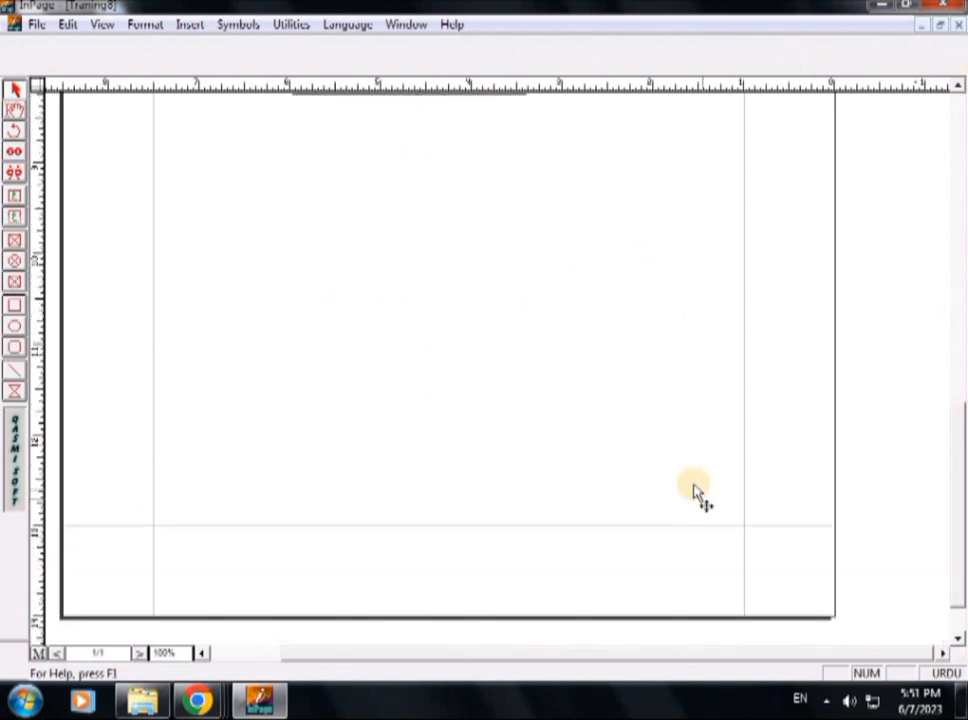
click(17, 391)
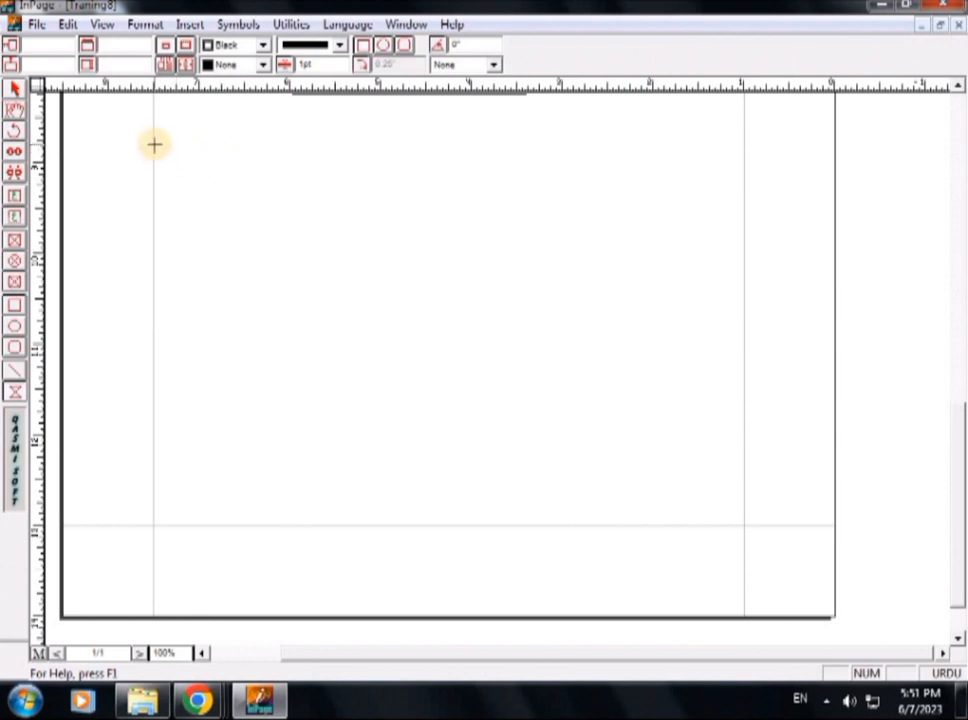
drag(154, 145, 745, 254)
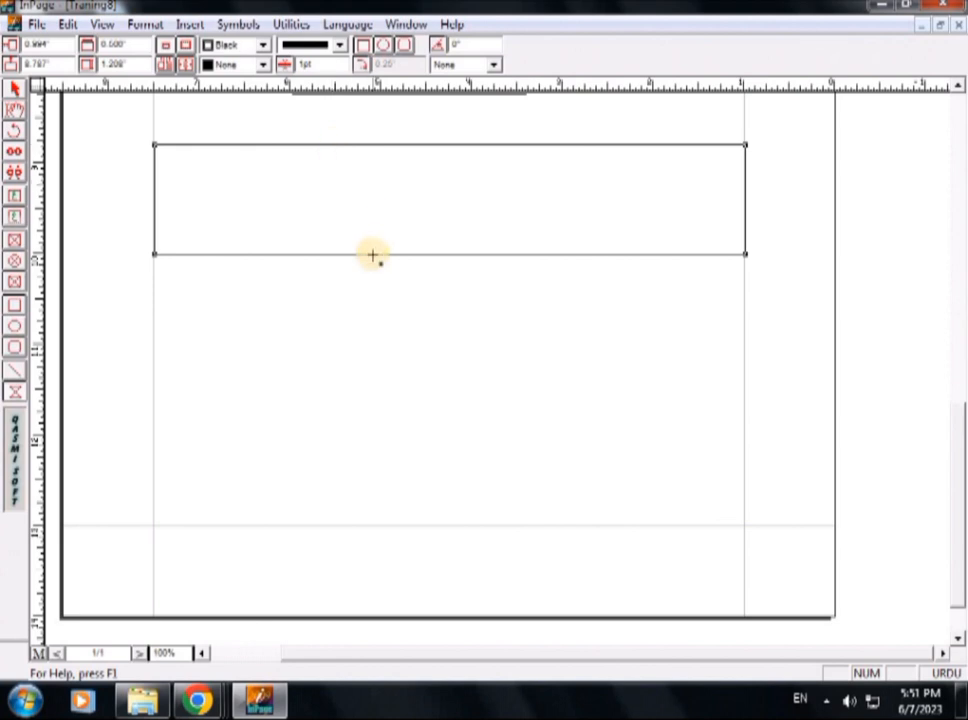
Move the polygon's lower-right corner about halfway up along the margin guide so the bottom edge slopes.
click(16, 90)
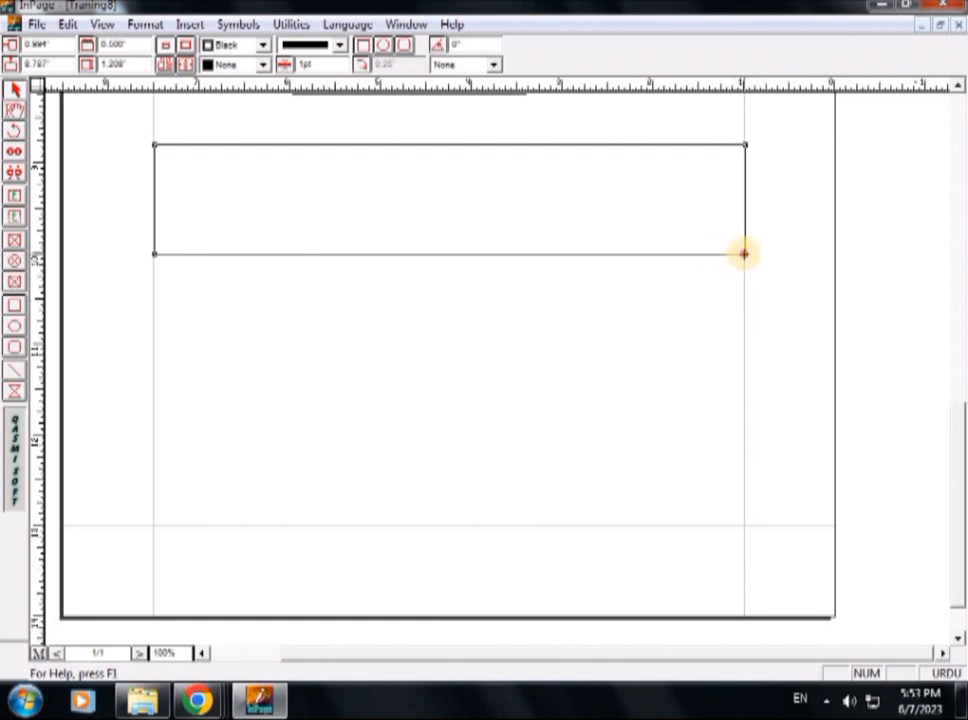
click(744, 254)
drag(744, 254, 745, 199)
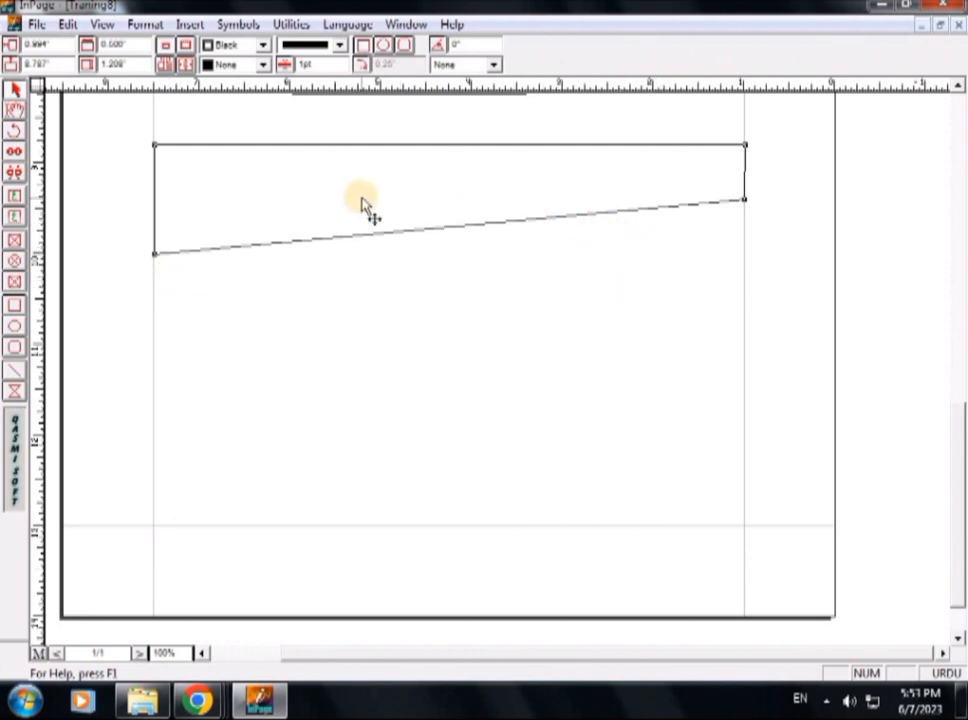
Fill the sloped polygon with Green and set its border colour to Red.
click(339, 44)
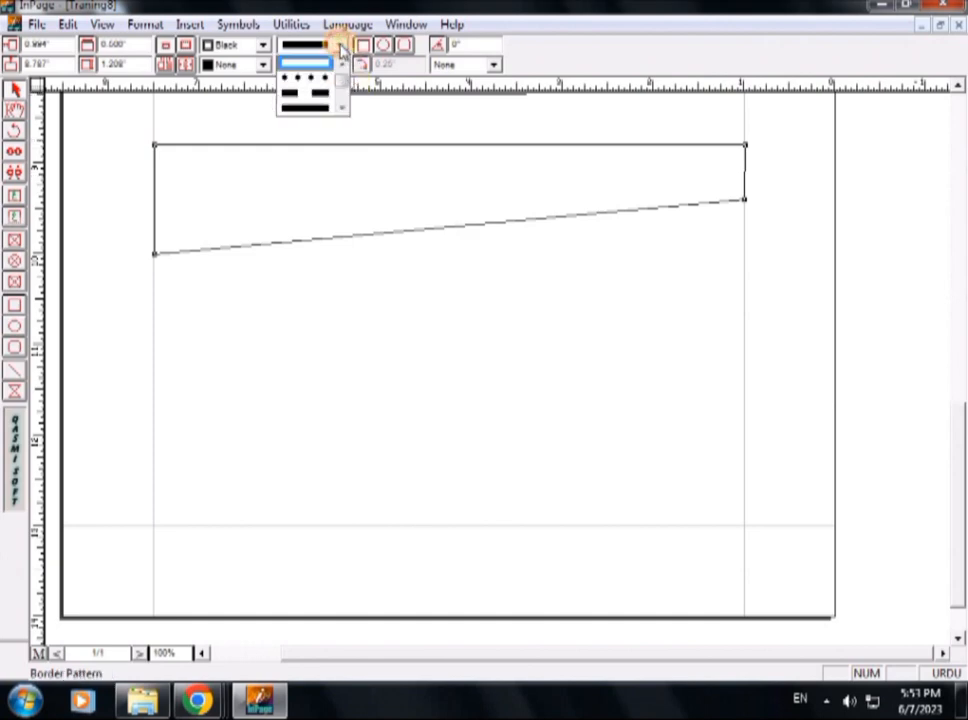
click(262, 66)
click(261, 66)
click(264, 127)
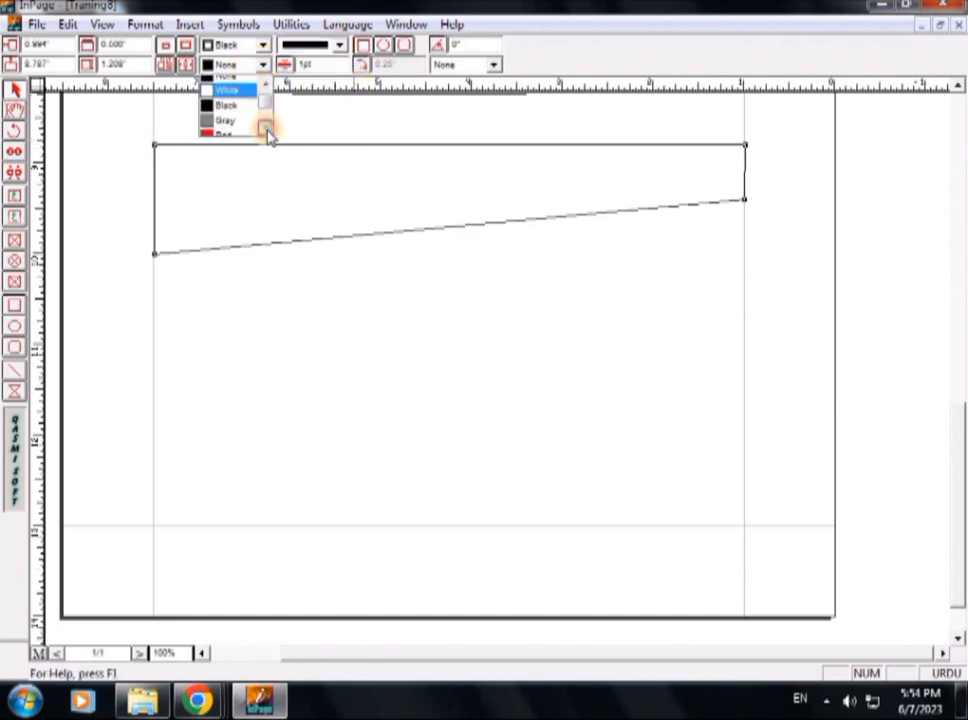
click(266, 130)
click(266, 130)
click(266, 130)
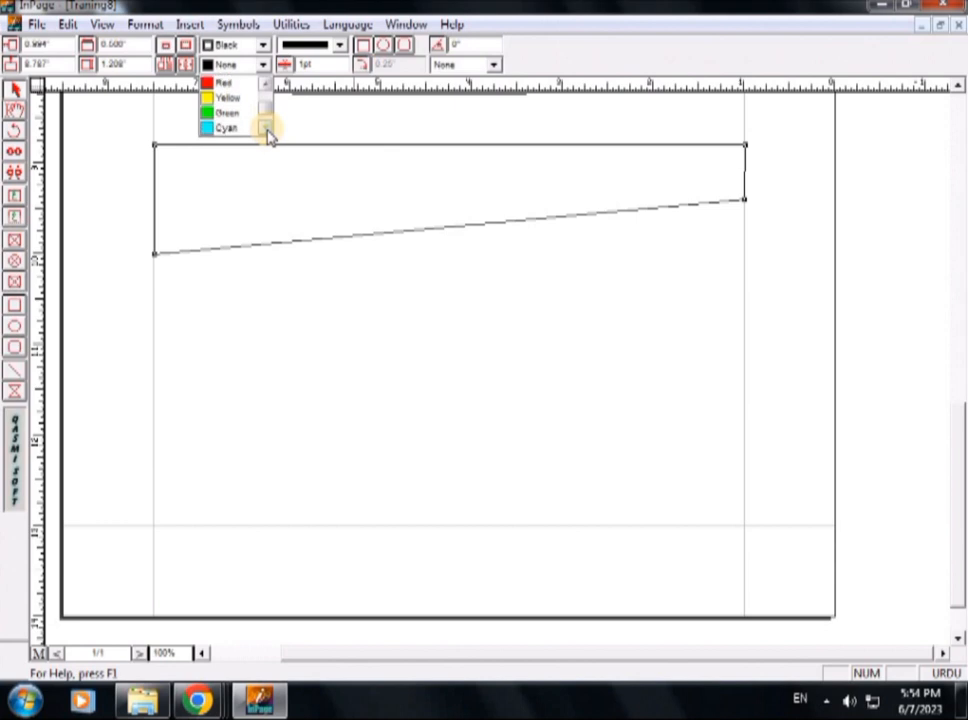
click(214, 114)
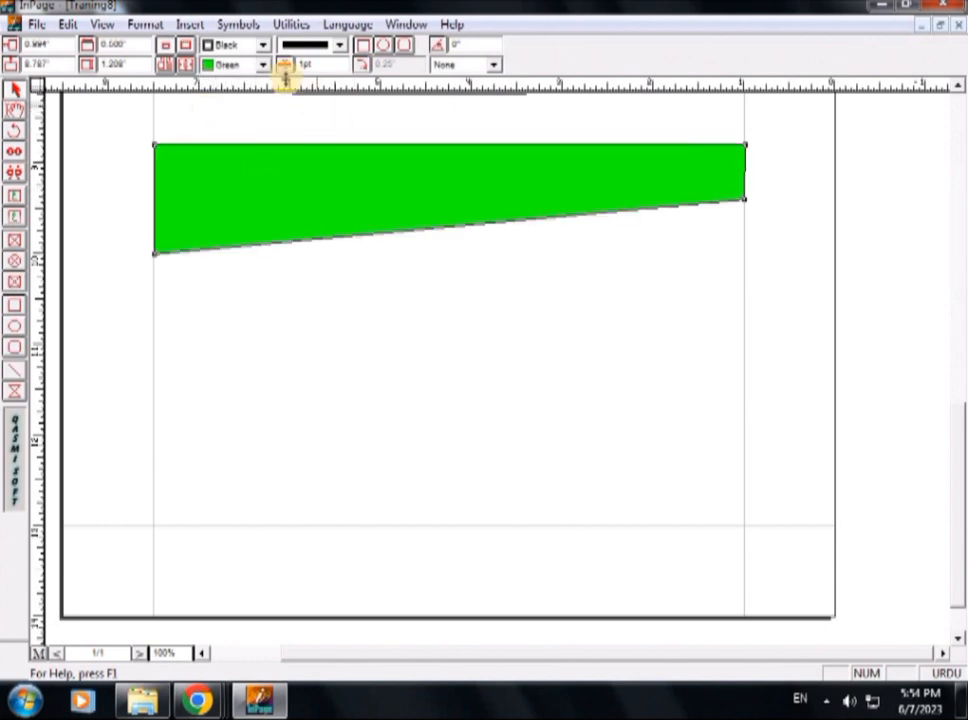
click(264, 45)
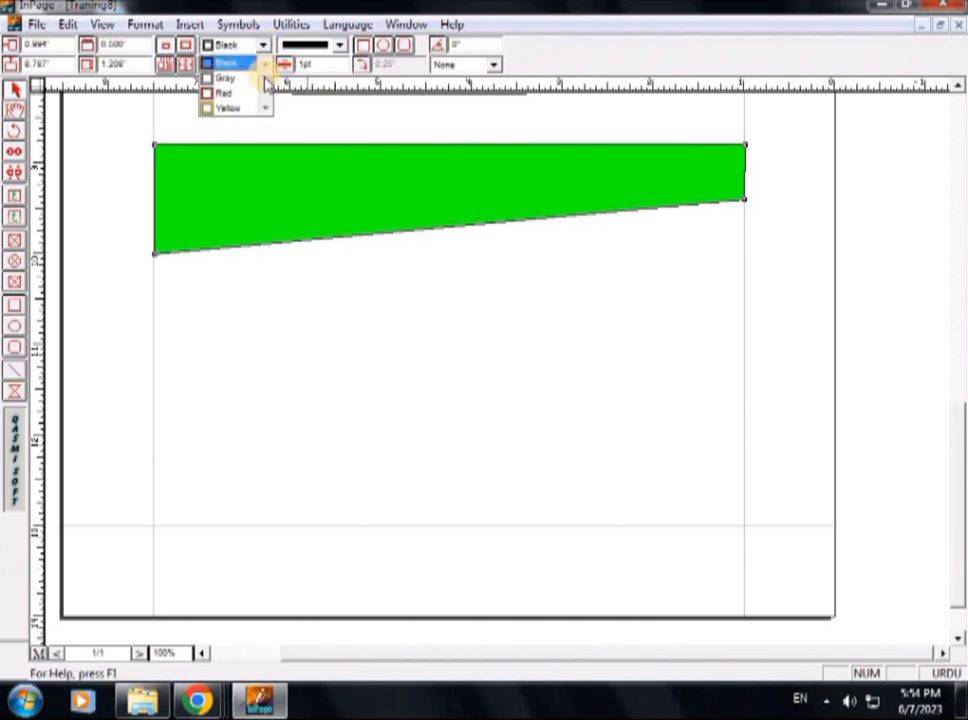
click(226, 93)
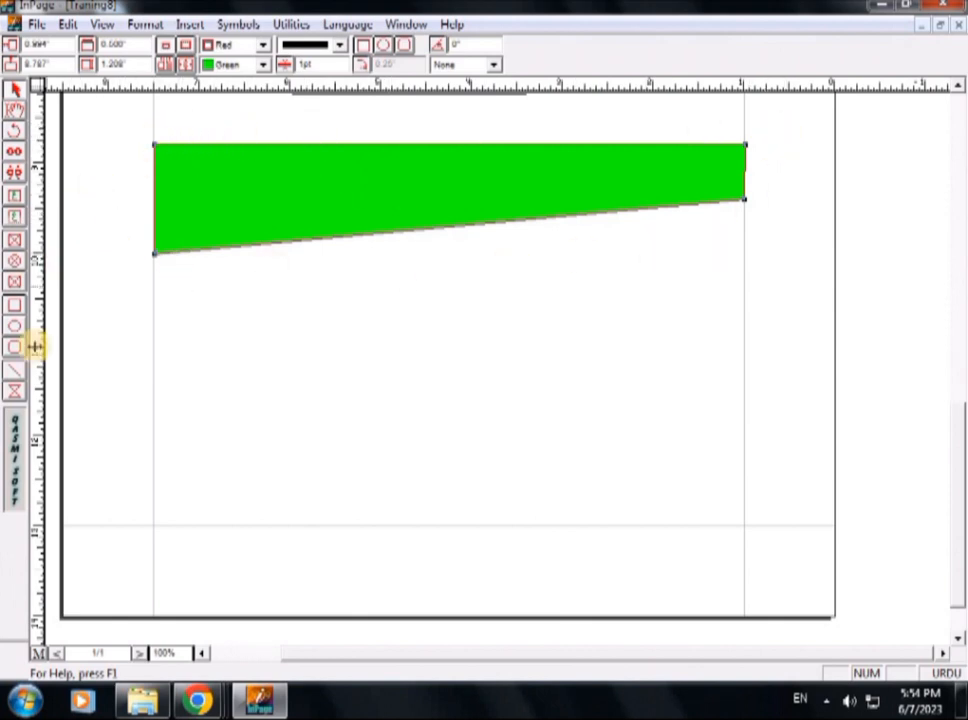
Draw a second four-cornered polygon about 1.05" tall between the margin guides, directly below the green shape.
click(14, 388)
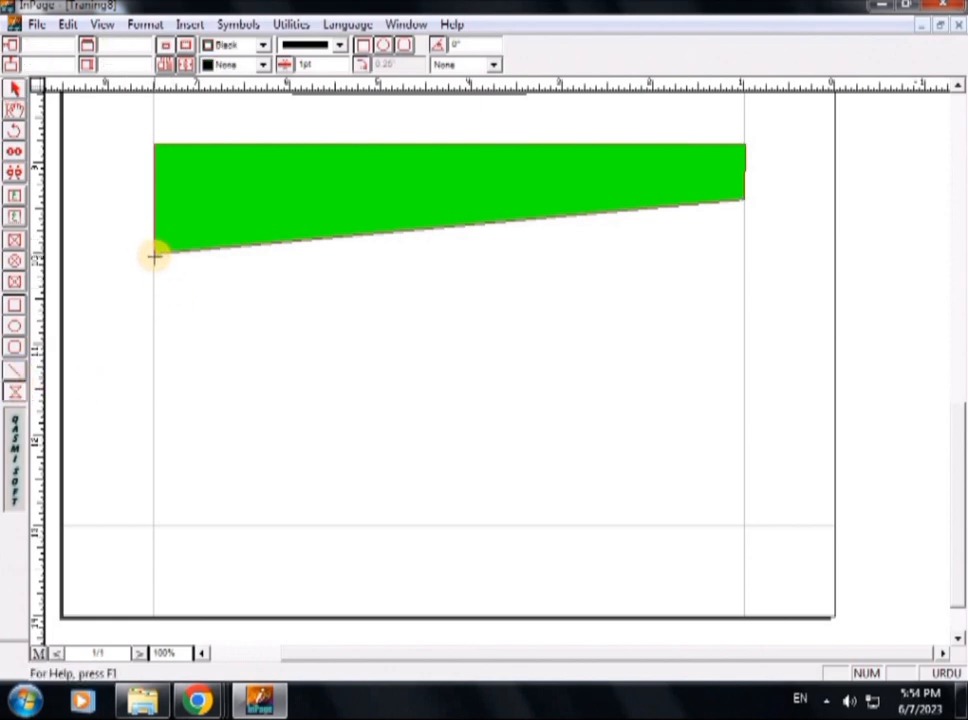
drag(155, 257, 744, 351)
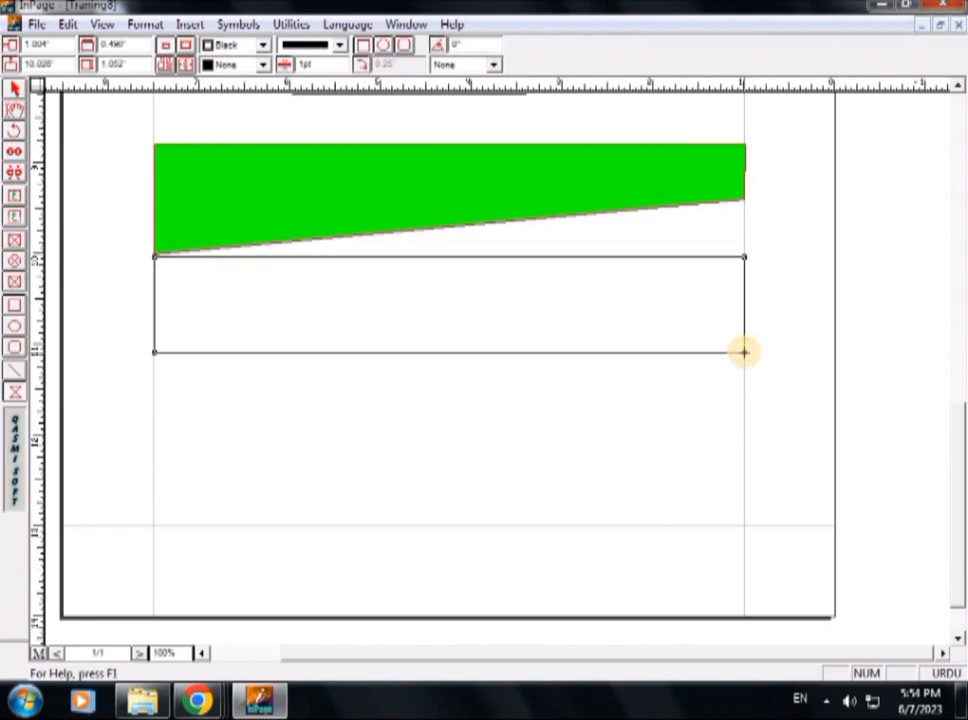
click(155, 257)
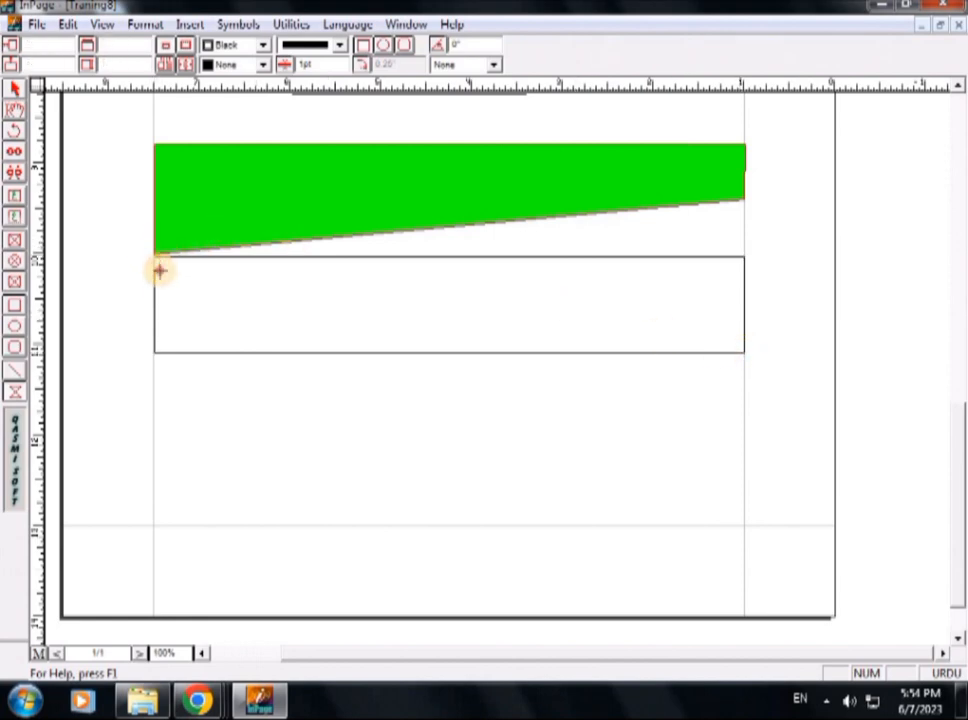
click(156, 262)
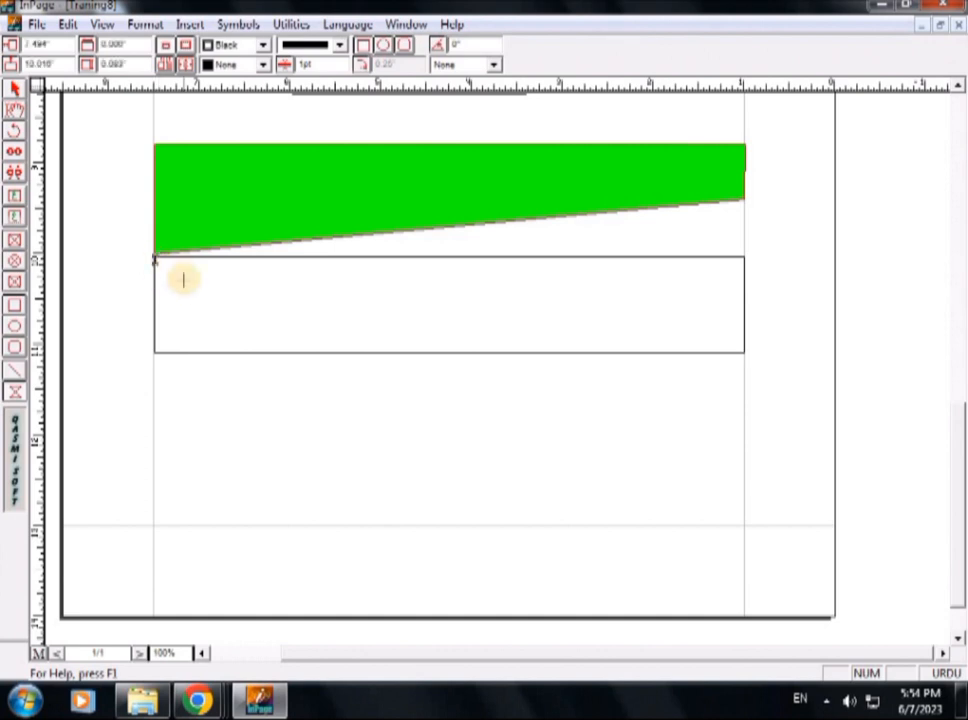
Move the second polygon's upper-left corner down past half its height so its top edge slopes parallel to the green shape.
click(15, 90)
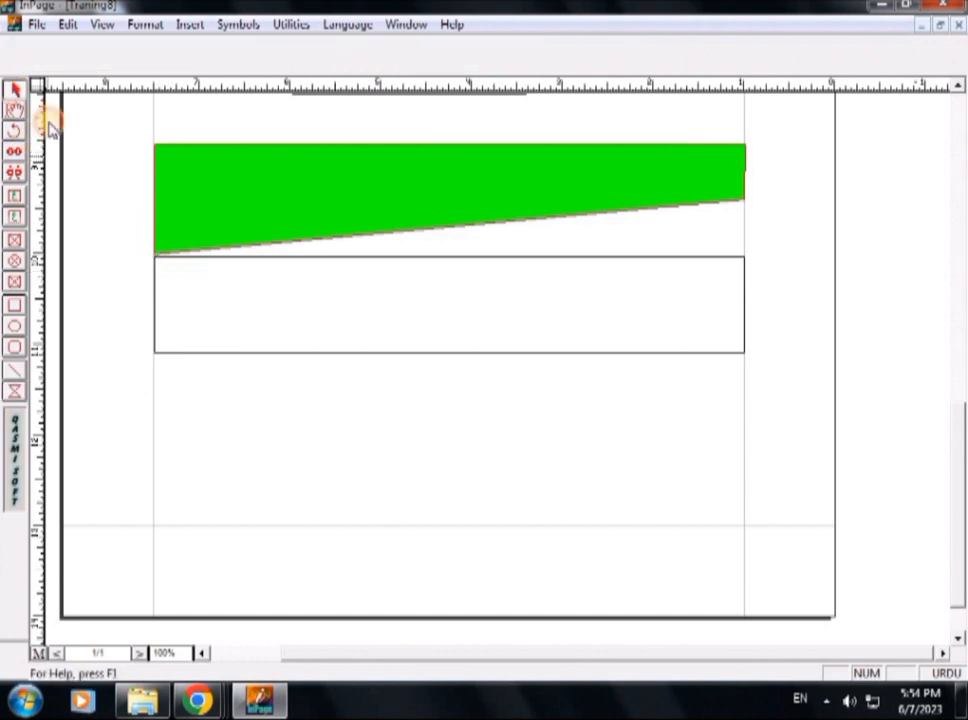
click(165, 257)
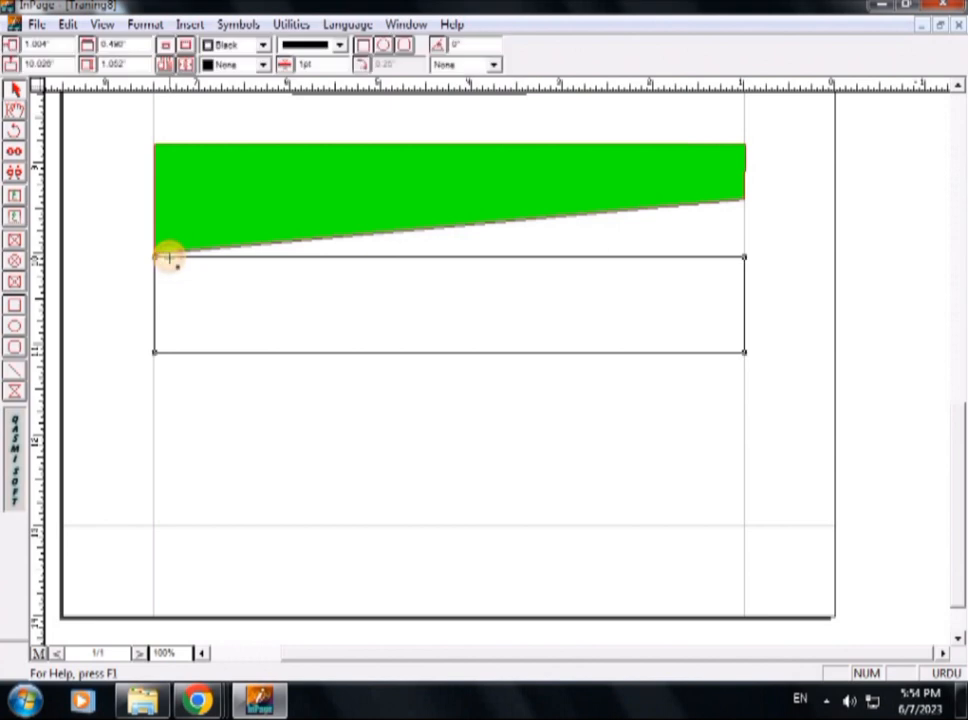
drag(153, 257, 152, 311)
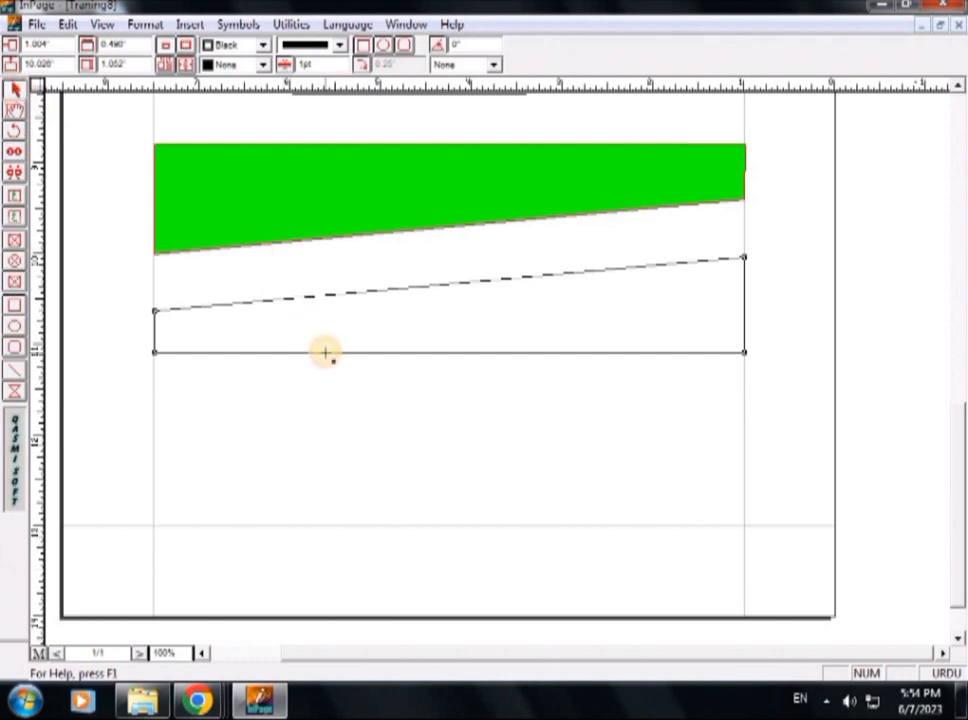
Nudge the second polygon upward until only a narrow gap separates it from the green shape's sloped edge.
key(Up)
key(Up)
key(Up)
key(Up)
key(Up)
key(Up)
key(Up)
key(Up)
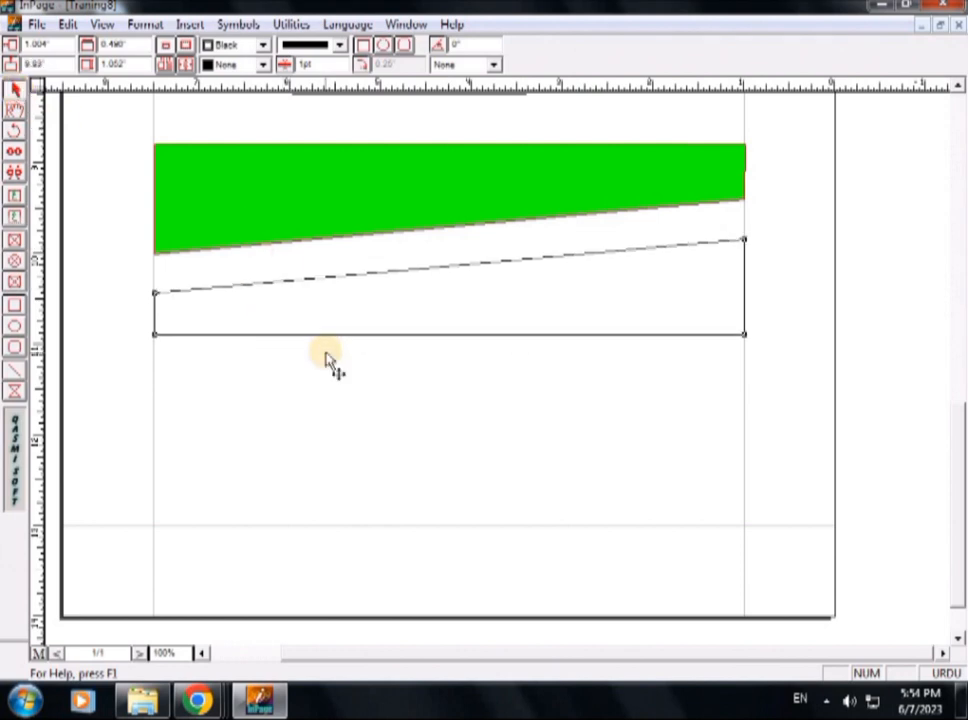
key(Up)
key(Up)
key(Up)
key(Up)
key(Up)
key(Up)
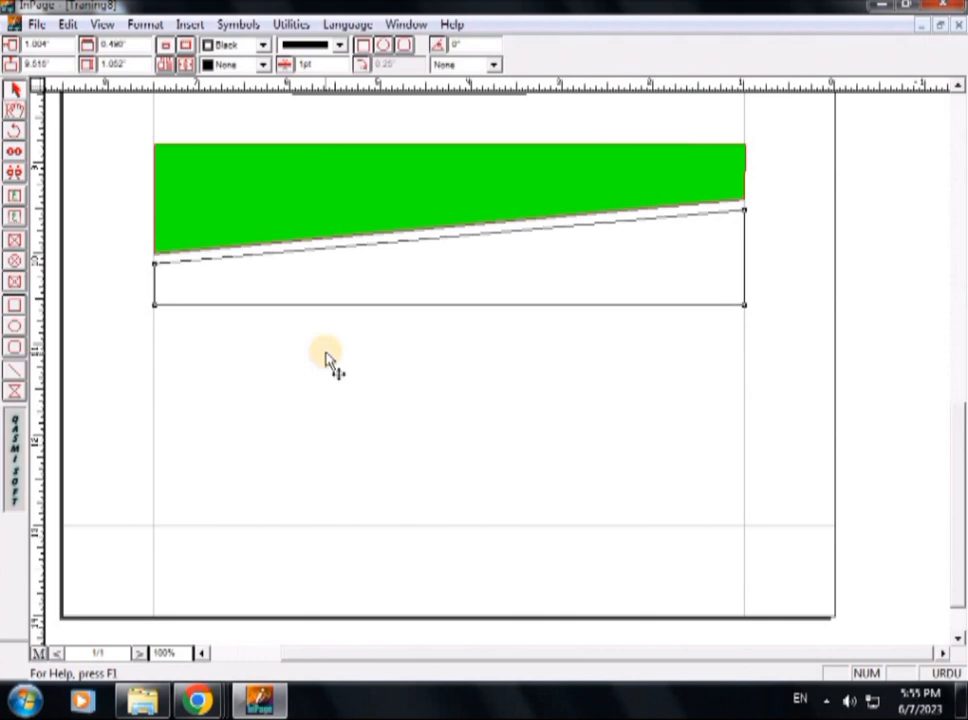
key(Up)
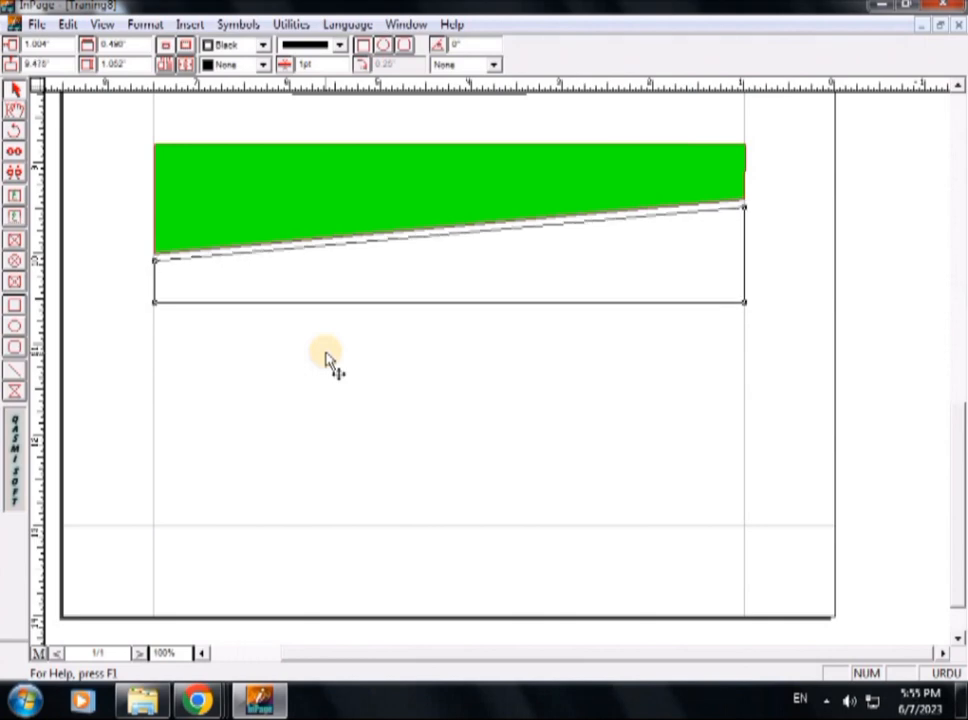
Nudge the second polygon slightly down to widen the gap, and fill it with Gray.
key(Down)
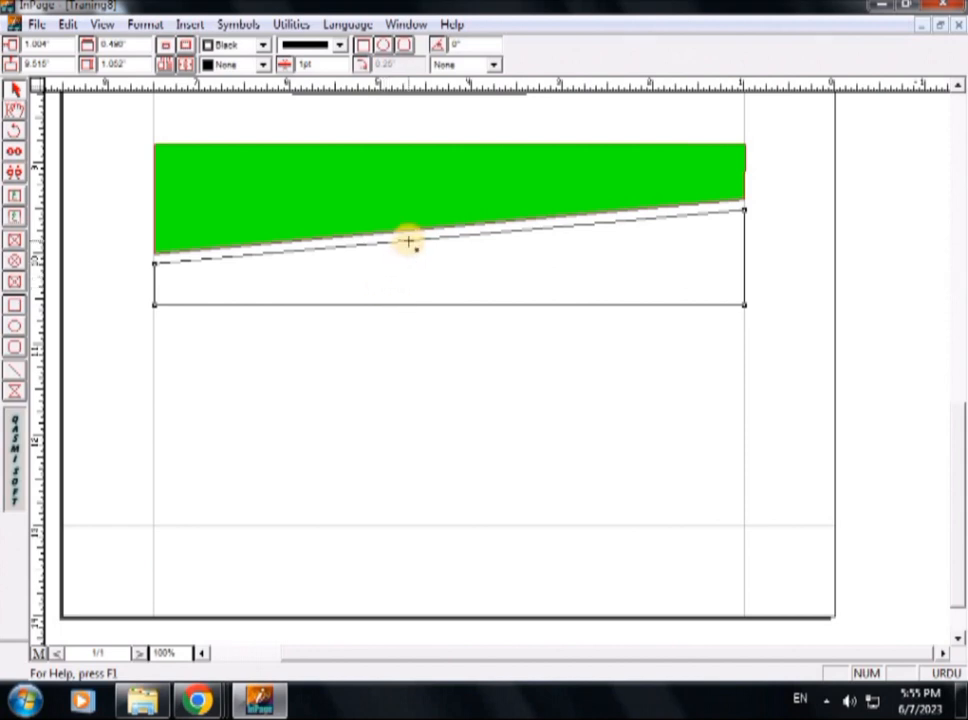
click(263, 64)
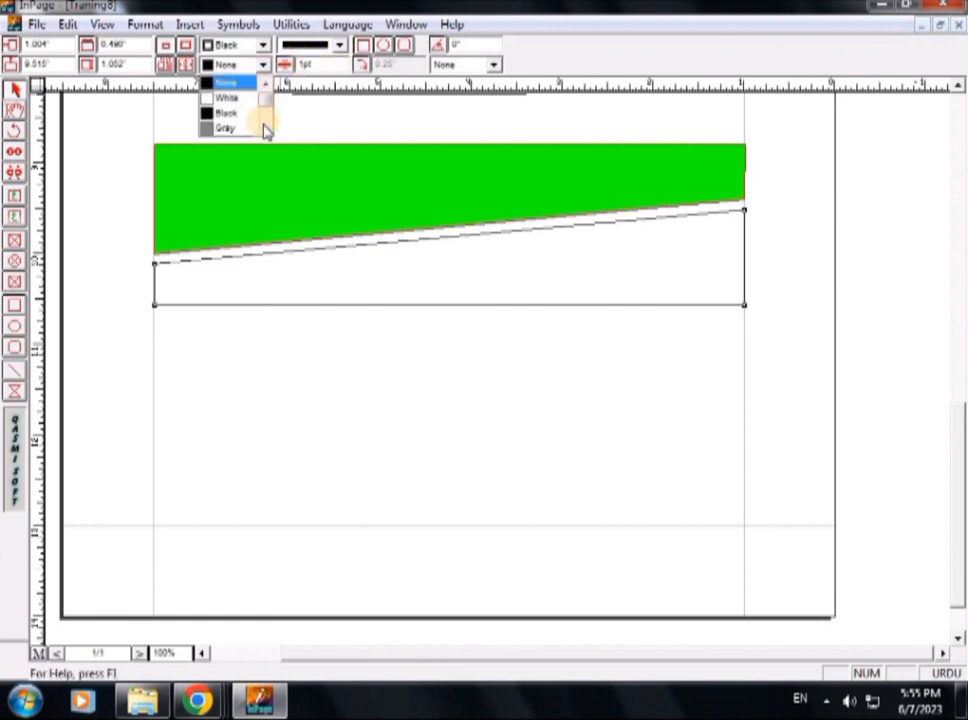
scroll(265, 128, down, 5)
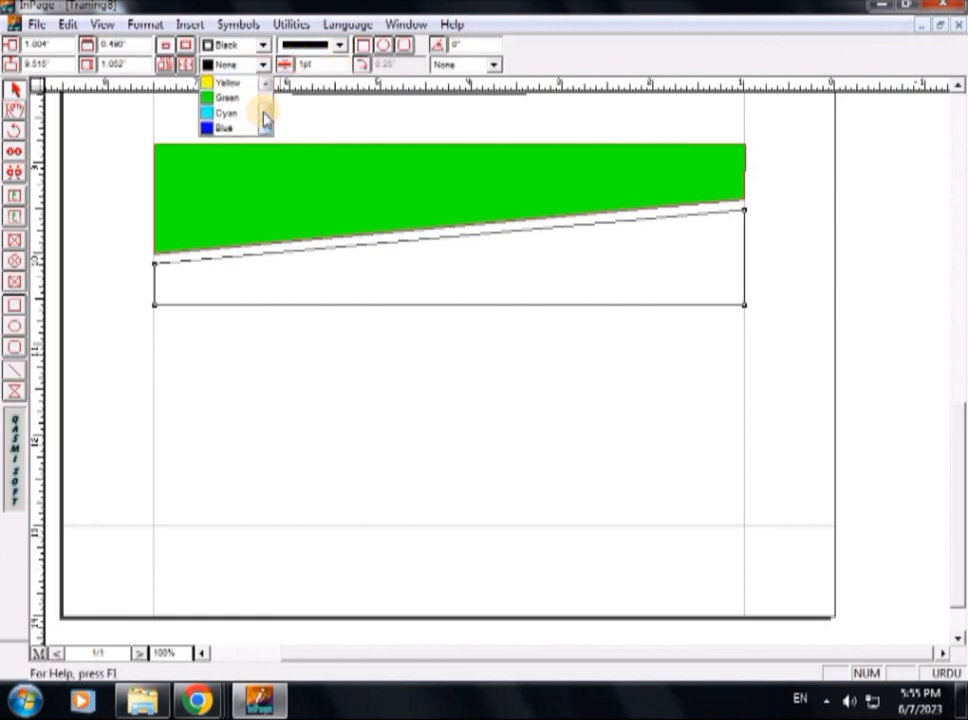
scroll(265, 115, up, 3)
click(228, 97)
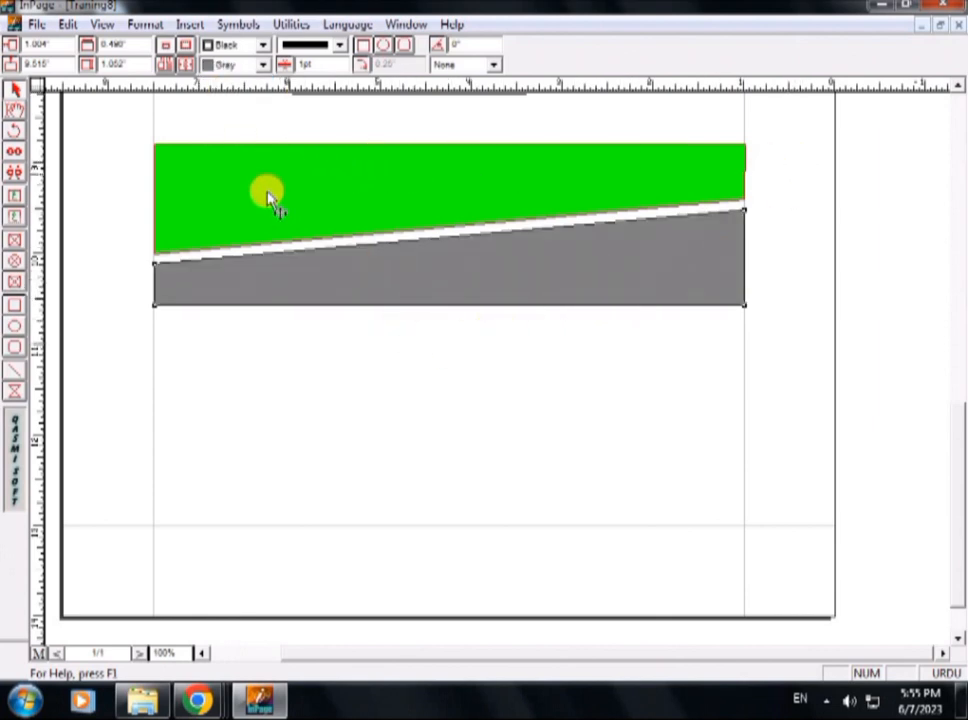
click(249, 340)
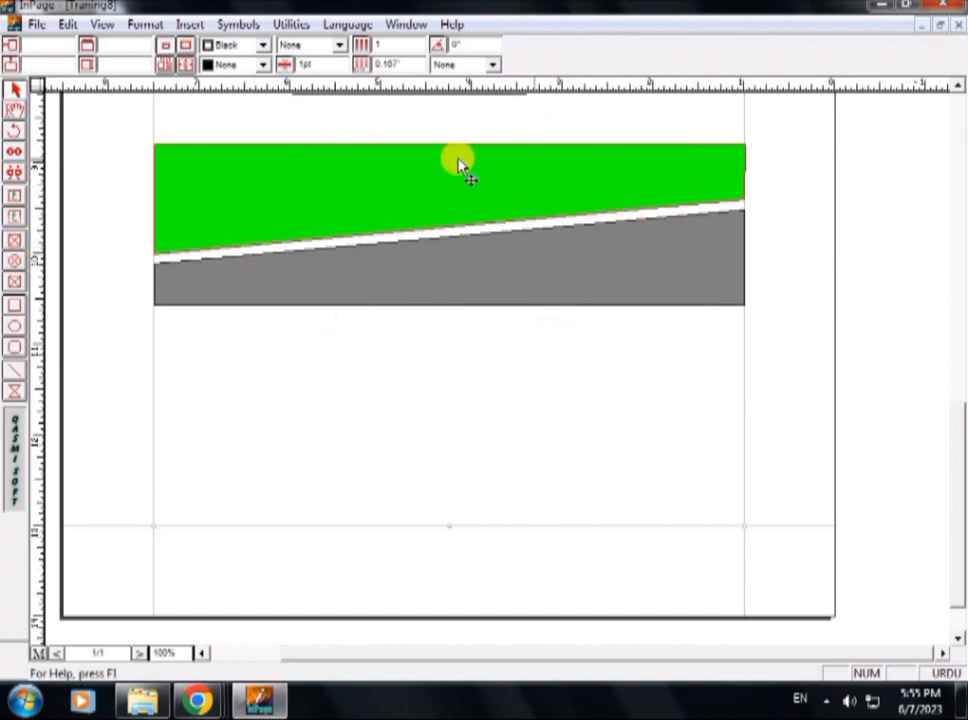
Draw an elliptical picture frame about 1.79" wide and 1.05" tall over the middle of the gap between the green and gray shapes.
click(14, 262)
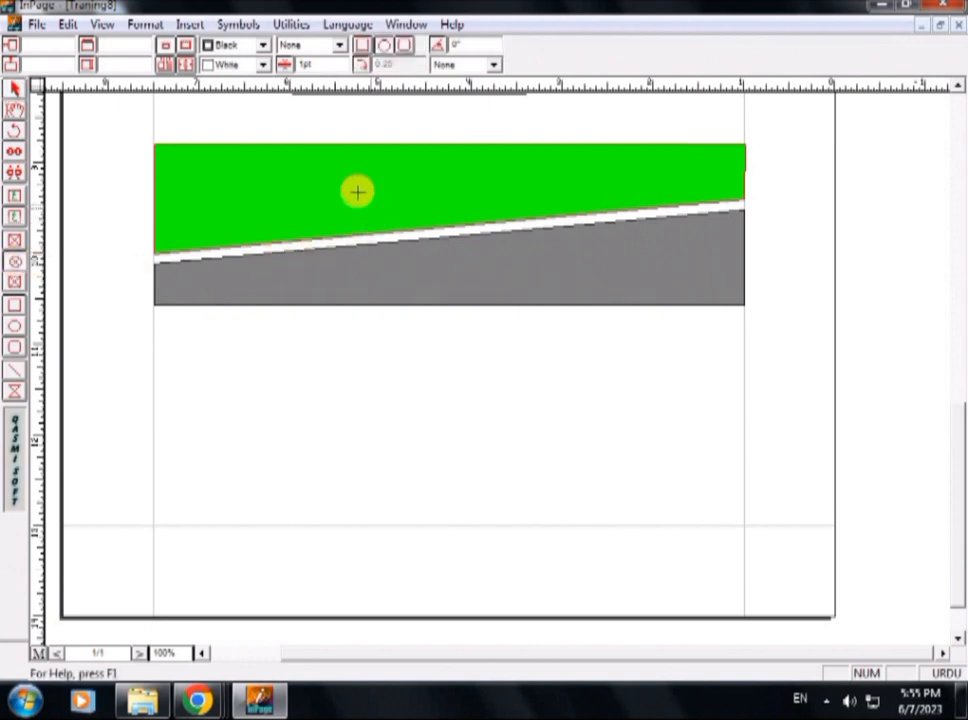
mouse_move(352, 182)
mouse_down()
mouse_move(426, 242)
mouse_move(515, 277)
mouse_up()
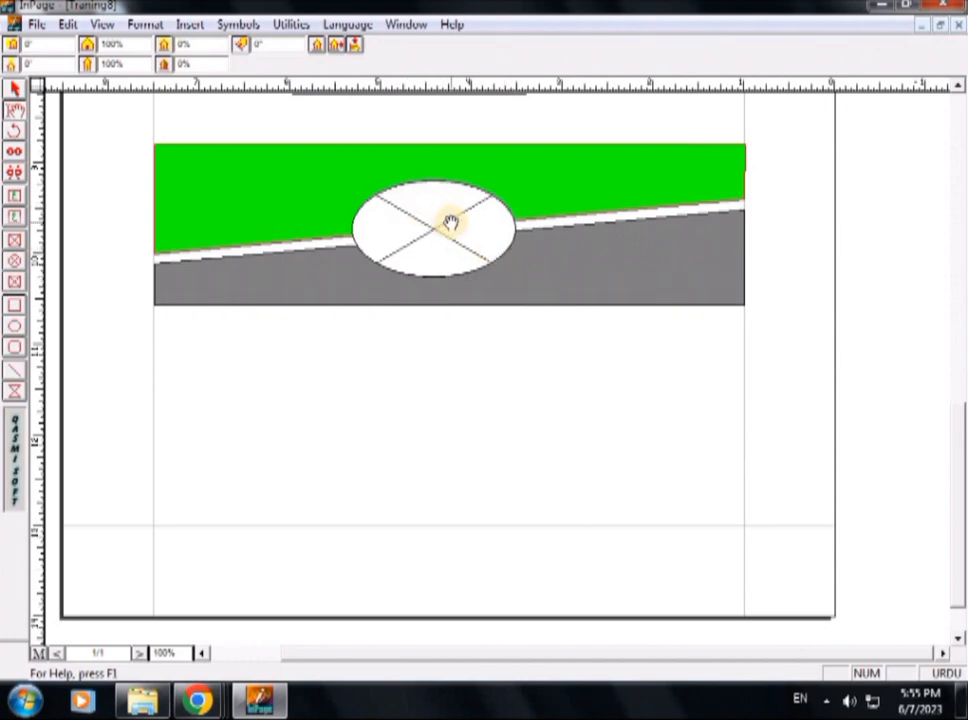
click(14, 92)
click(423, 224)
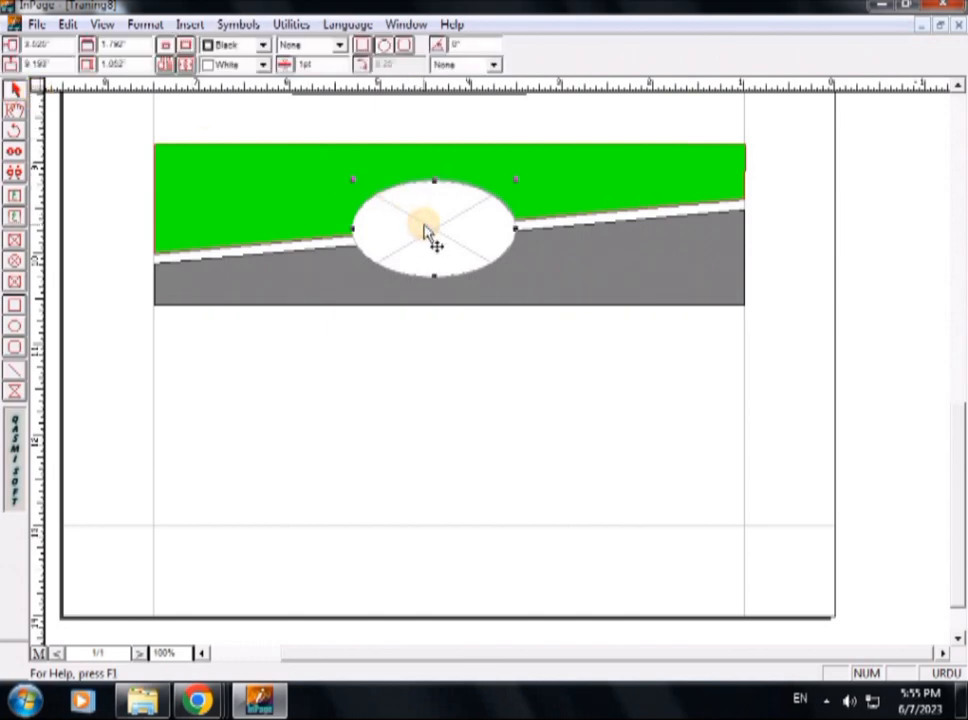
Send the elliptical picture frame behind the polygons and bring it back to the front.
click(67, 24)
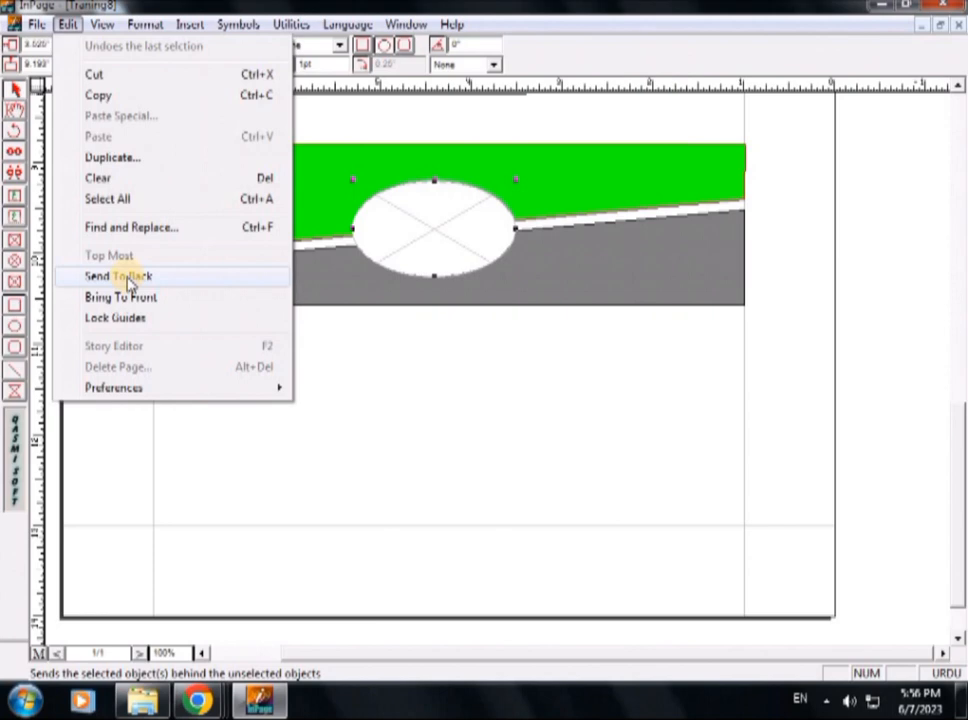
click(128, 283)
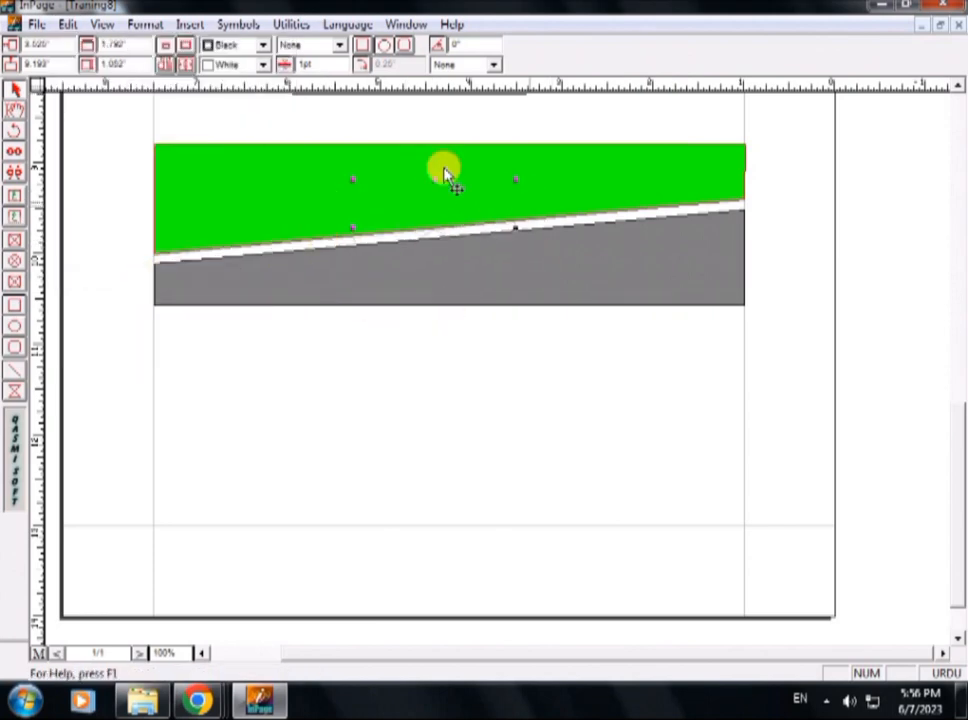
click(67, 24)
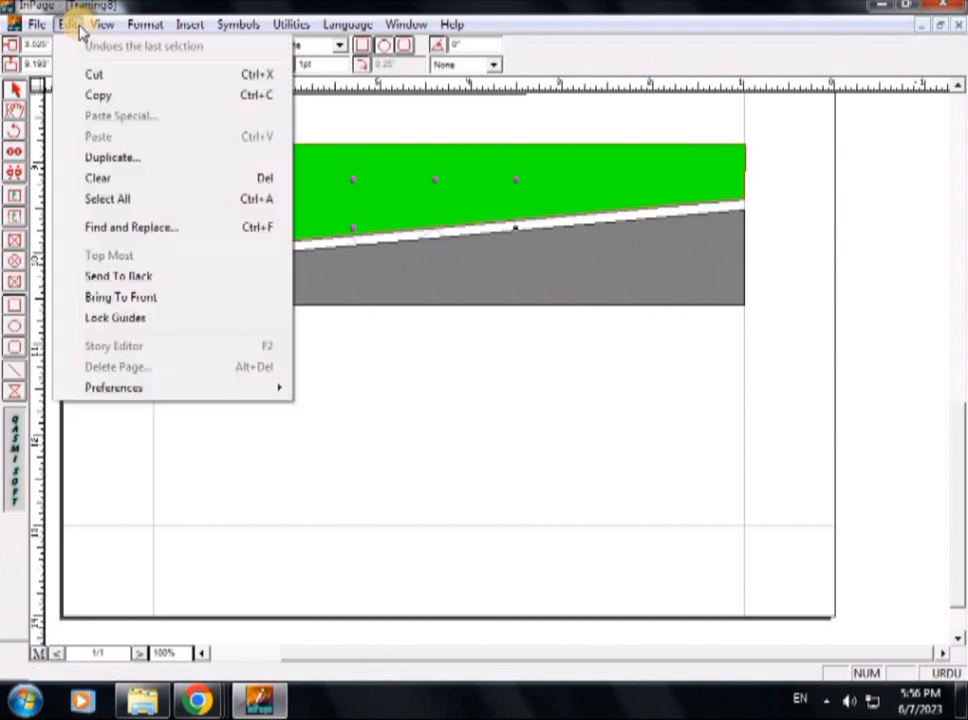
click(123, 280)
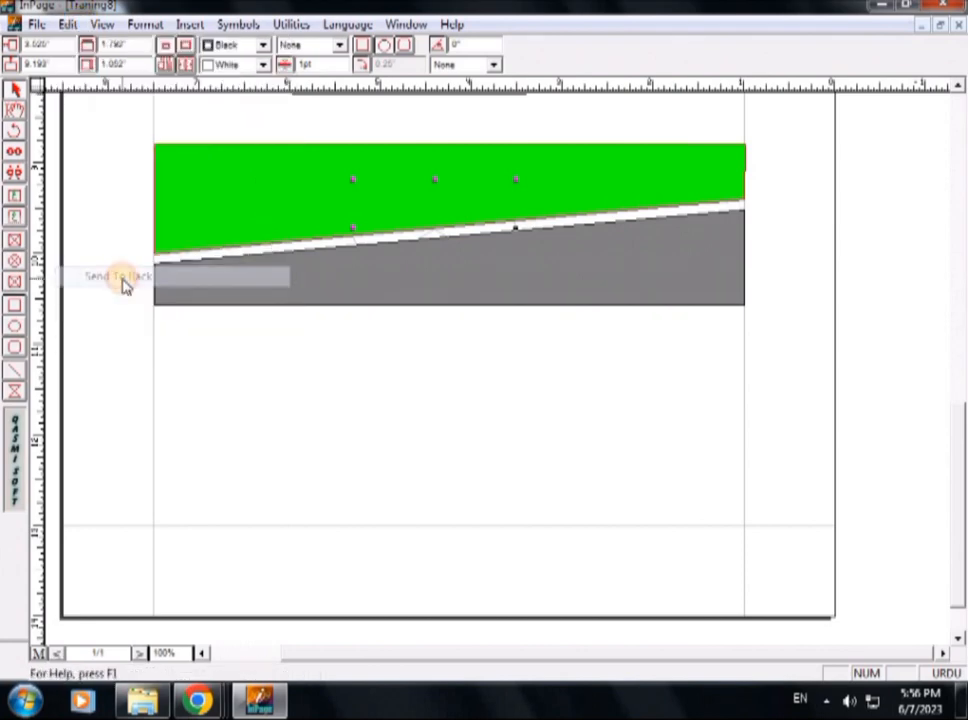
click(67, 24)
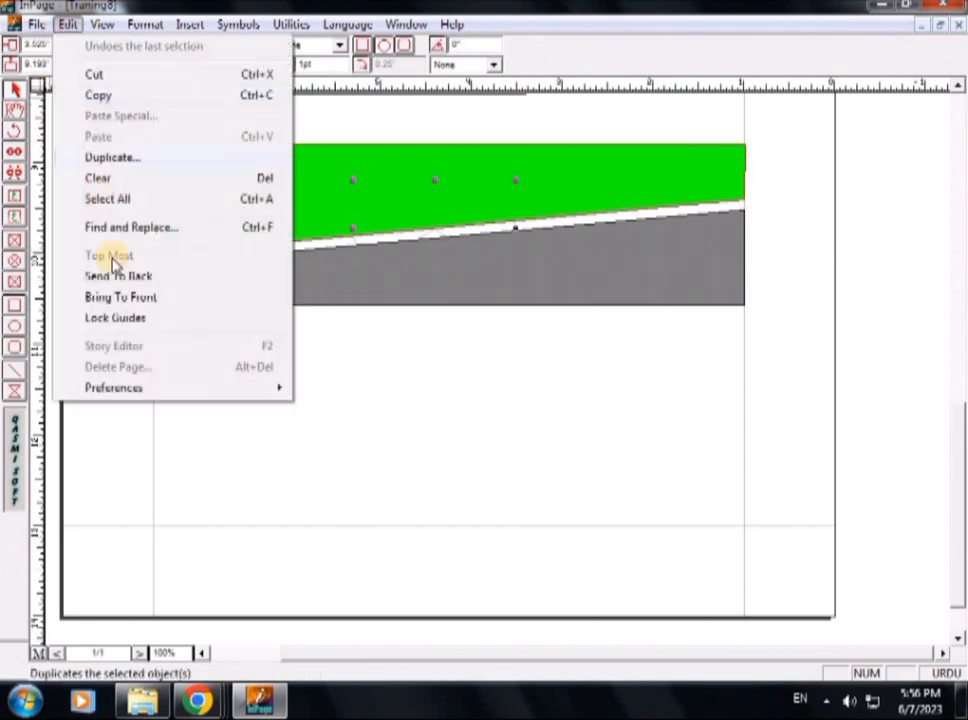
click(123, 298)
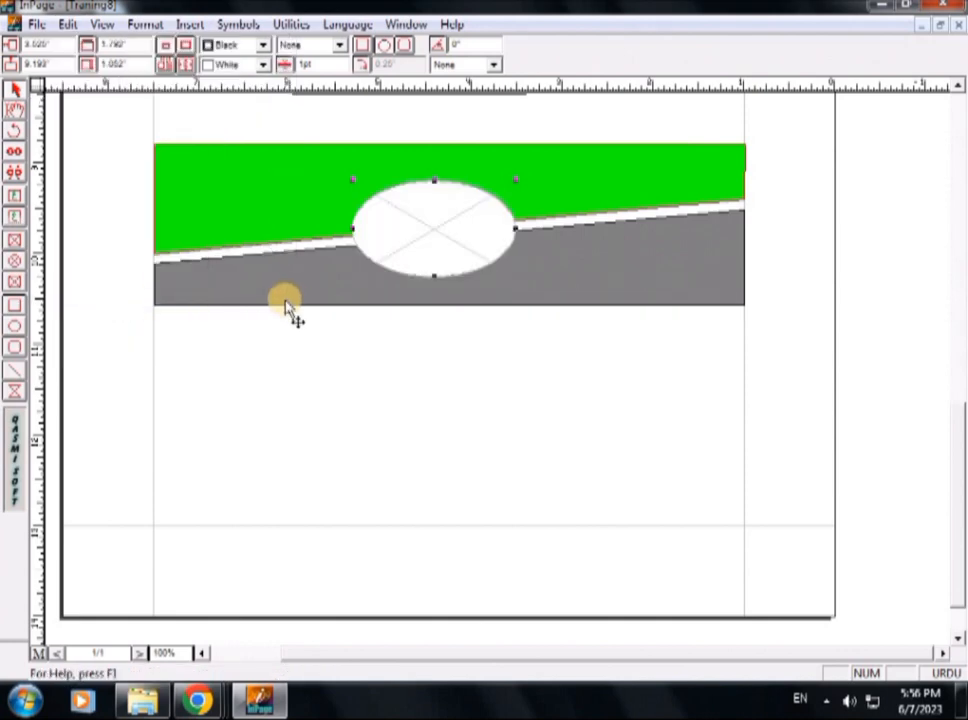
Send the green polygon to the back of the stacking order.
click(274, 194)
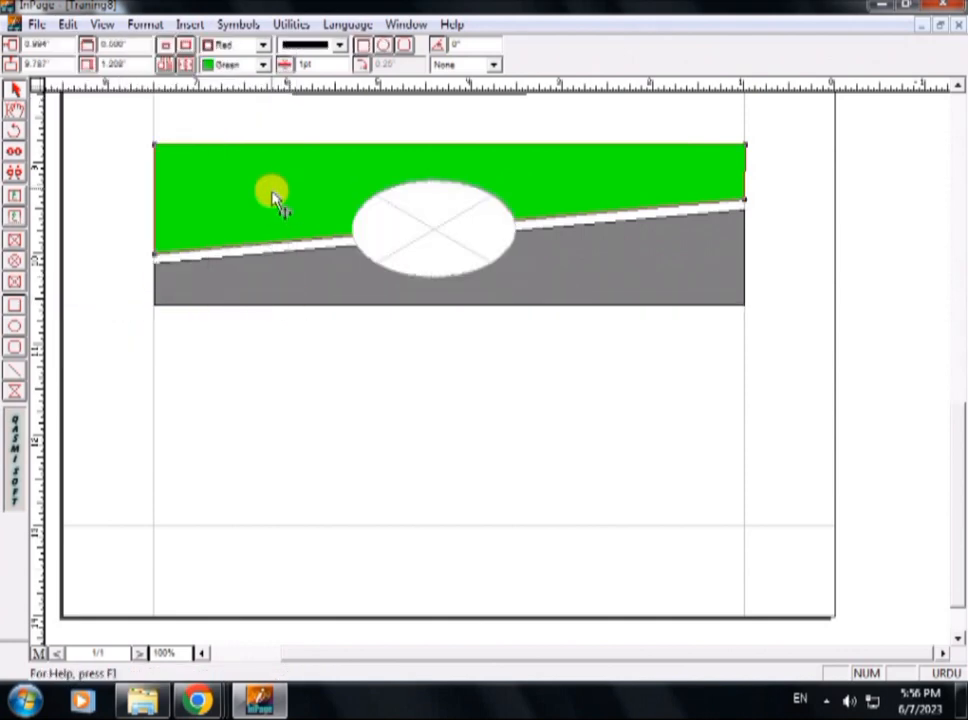
click(276, 263)
click(272, 211)
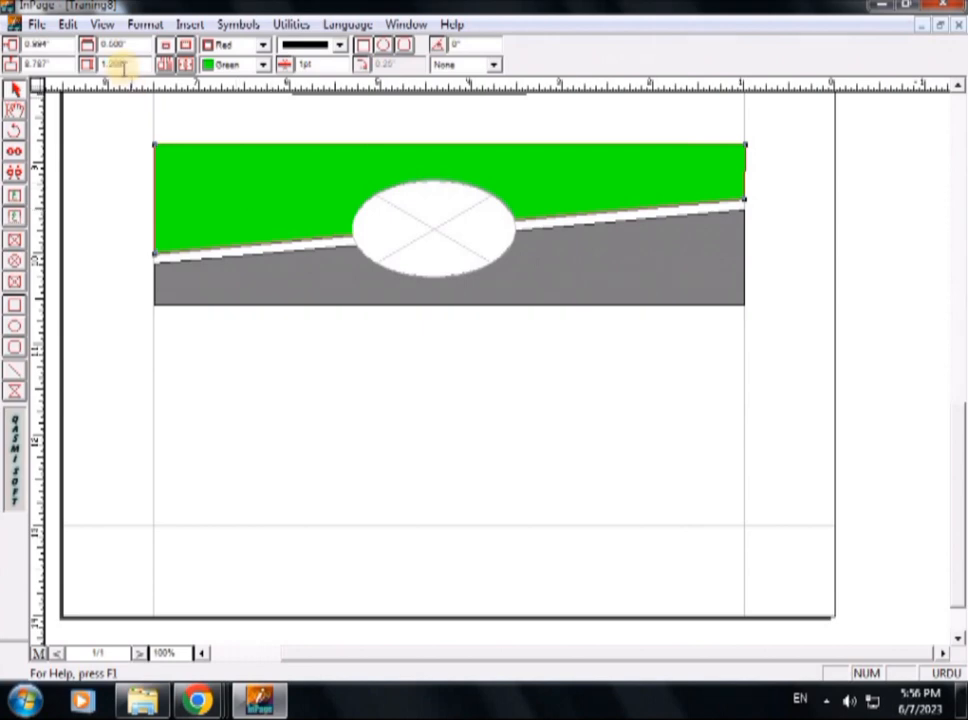
click(68, 24)
click(122, 276)
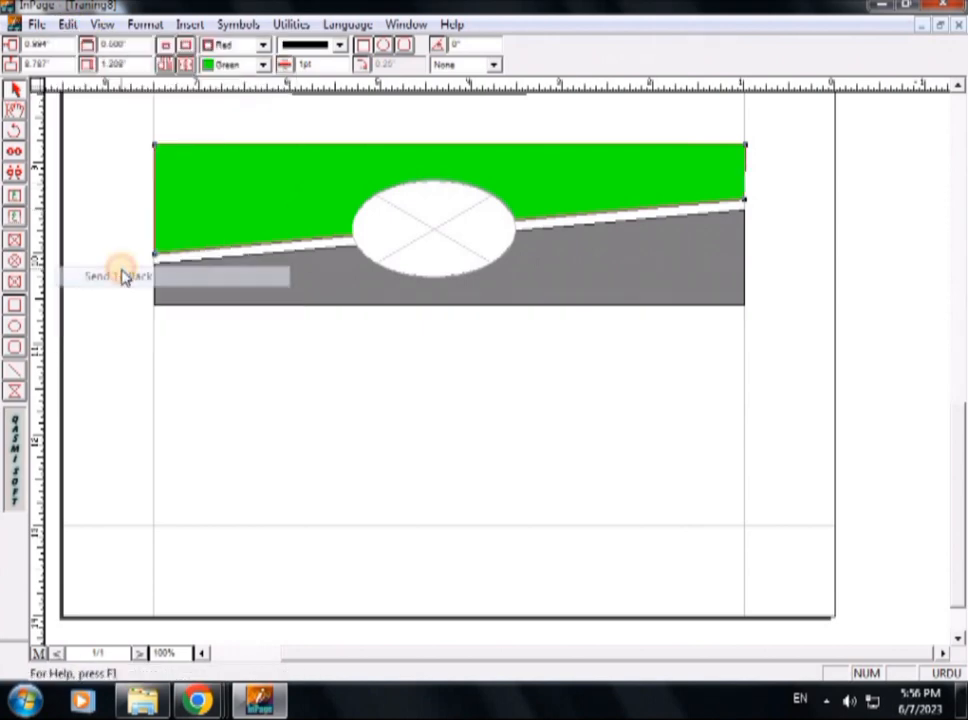
click(16, 90)
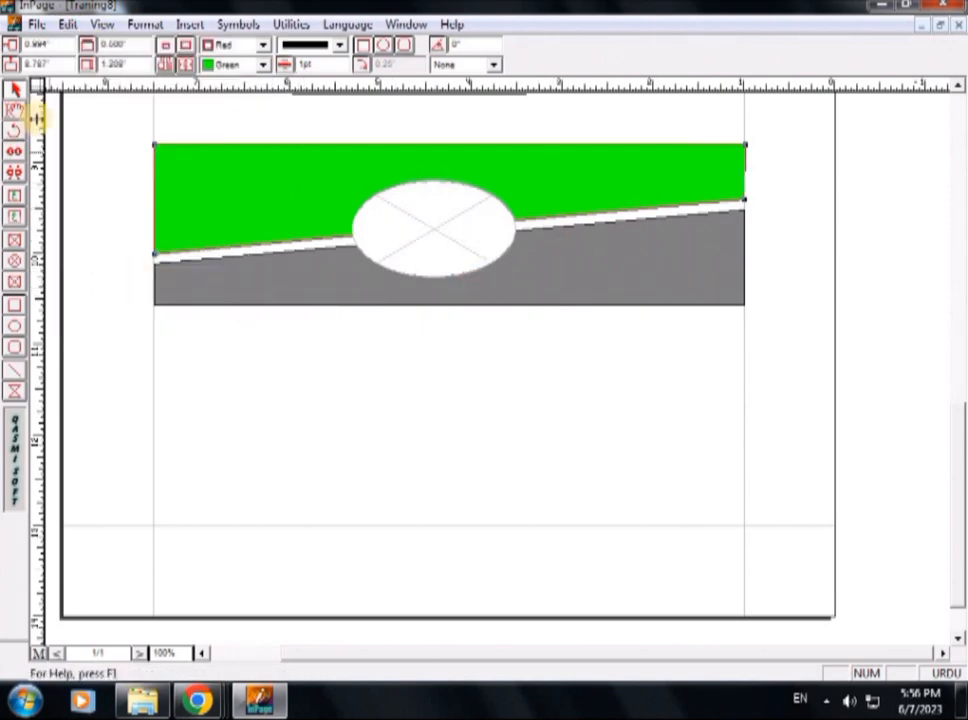
Examine the elliptical picture frame's bounds, border and shape settings without changing them, and deselect the frame.
double_click(462, 229)
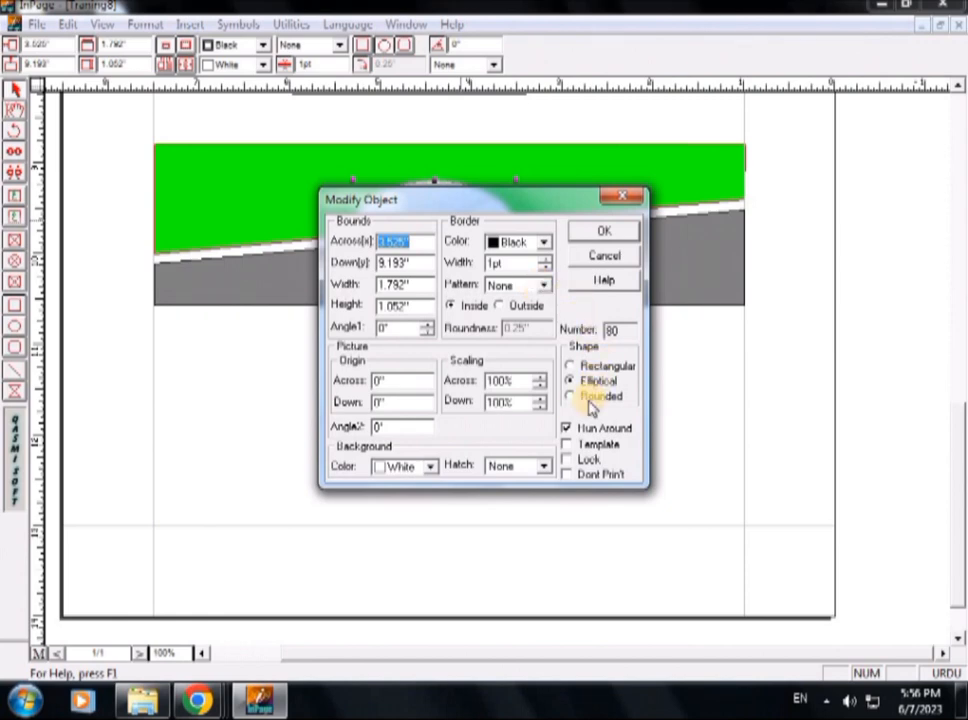
click(627, 200)
double_click(430, 218)
click(612, 198)
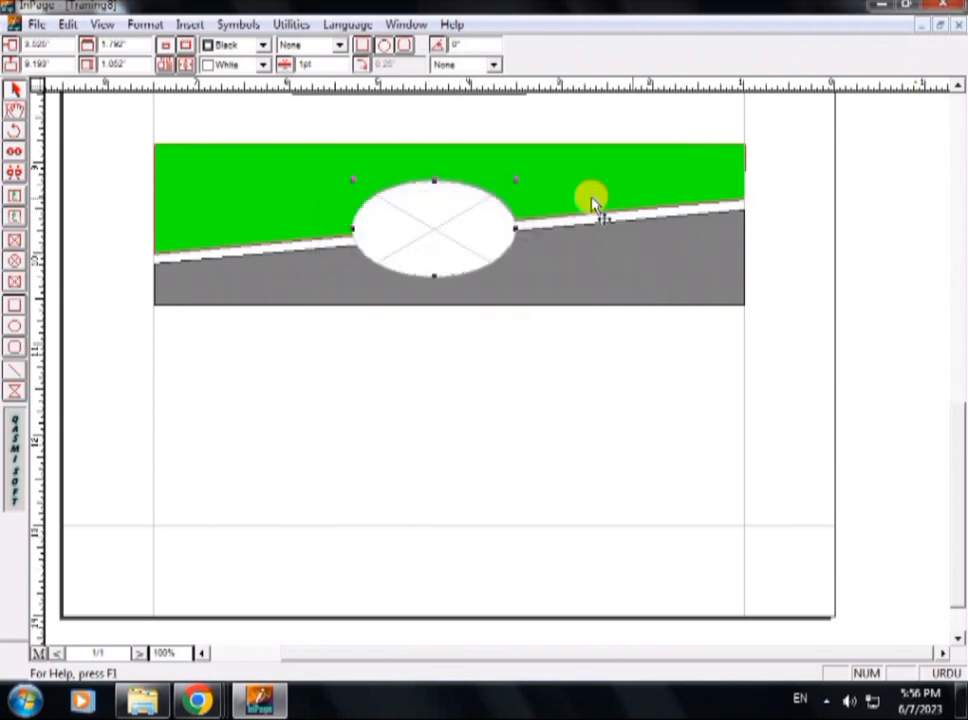
click(480, 385)
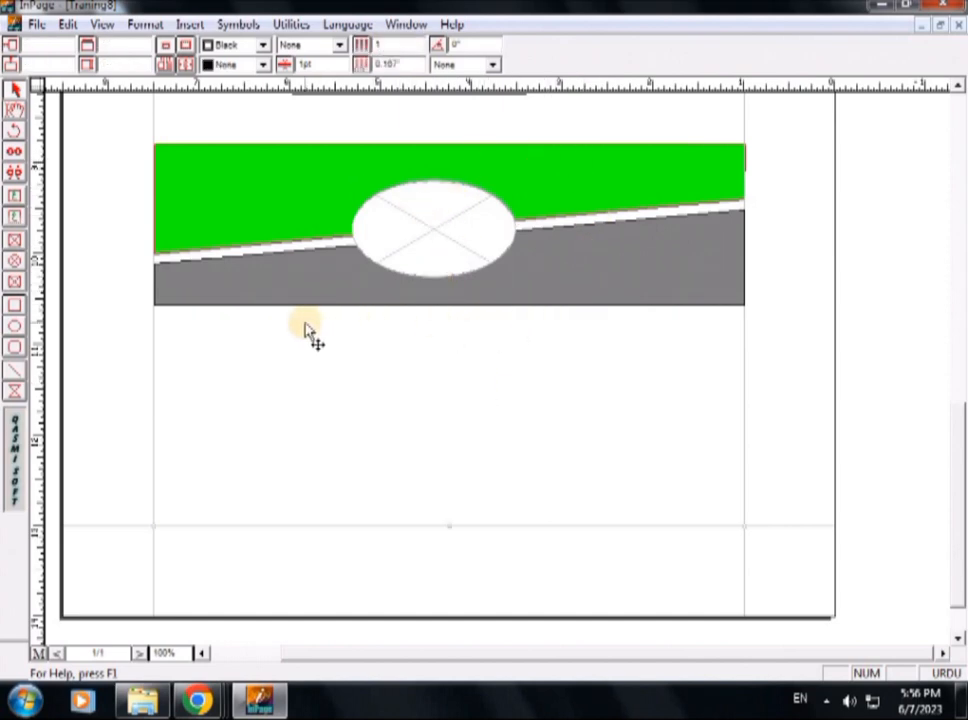
Draw a small unfilled ellipse about 1.38" wide and 0.32" tall on the green shape, left of the picture frame.
click(15, 330)
drag(183, 167, 309, 196)
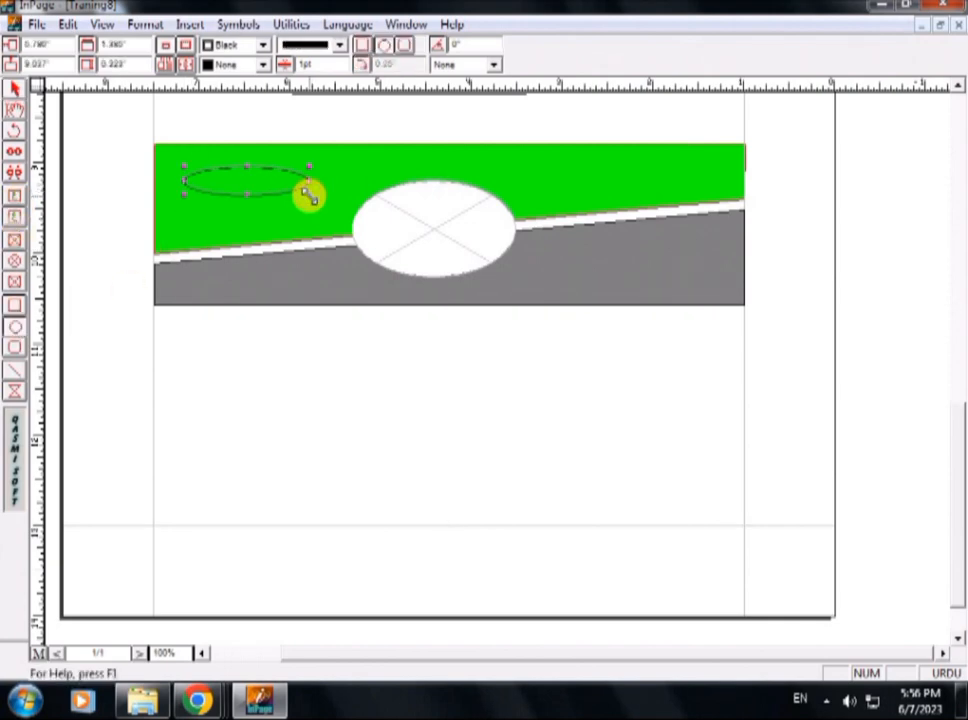
click(243, 179)
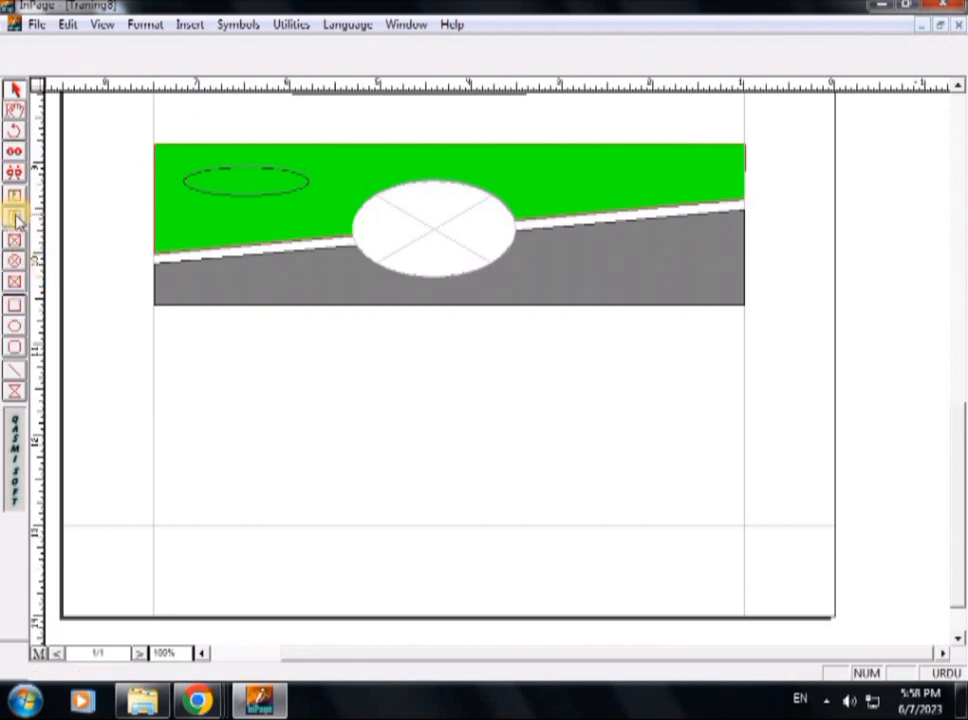
Draw a small rectangular text box on the green shape, right of the elliptical picture frame.
click(14, 194)
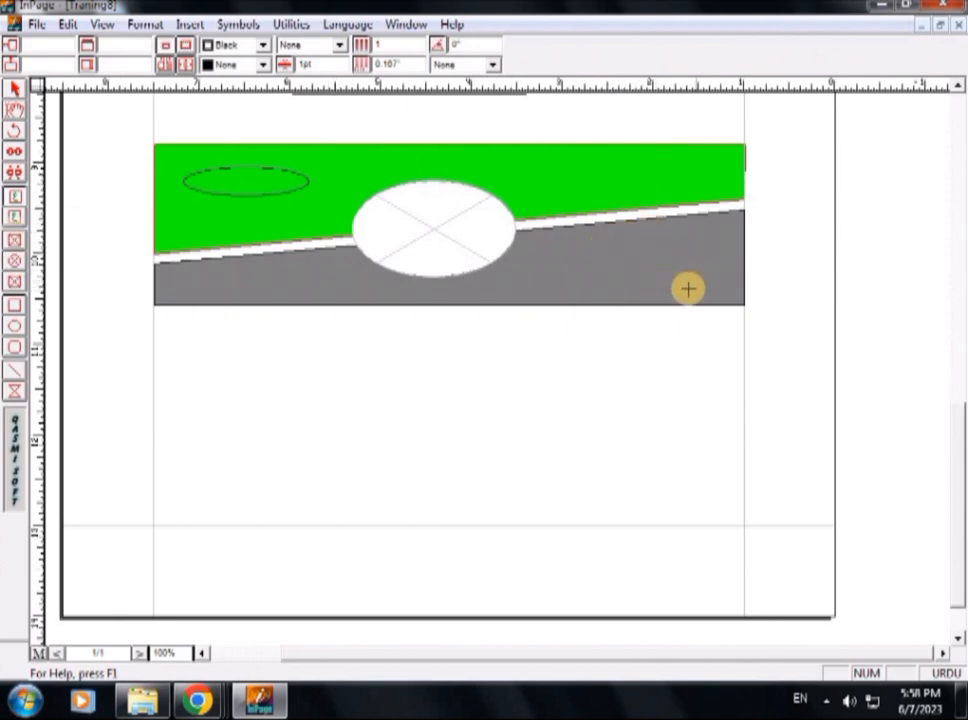
drag(545, 160, 628, 201)
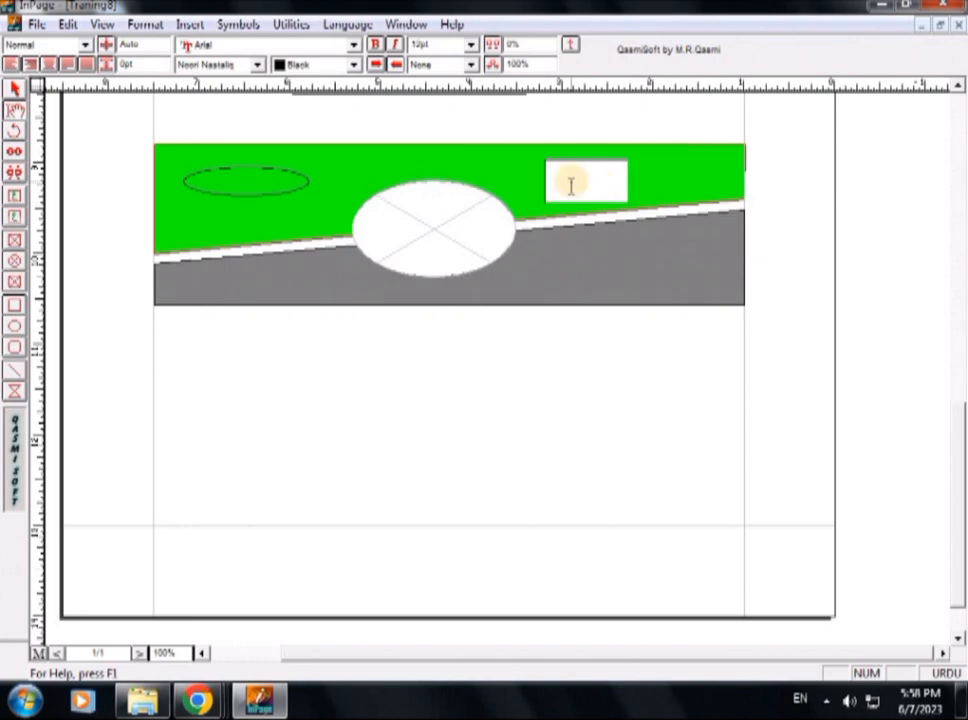